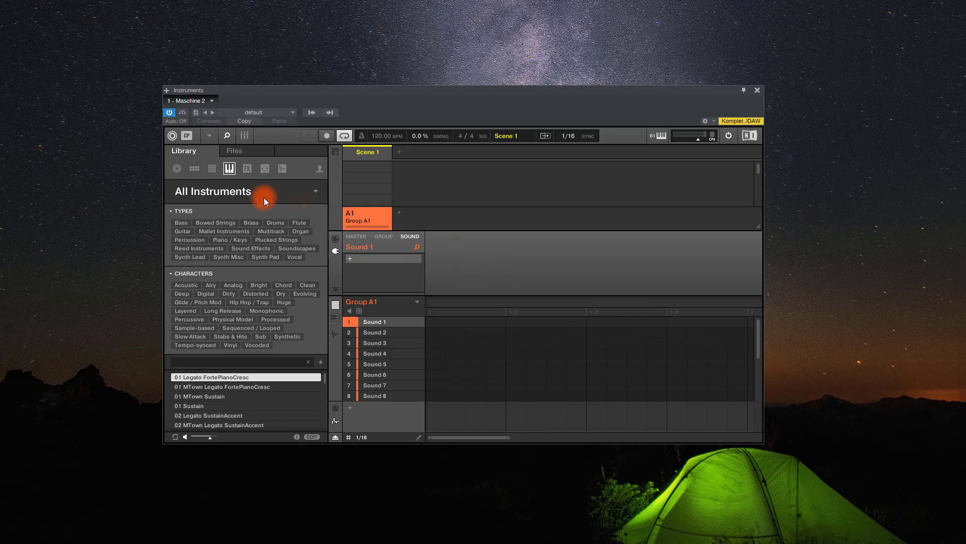
# Step: Filter the instrument library to Percussion of Anatolia and load the Percussion Of Anatolia instrument onto Sound 1
pyautogui.click(217, 194)
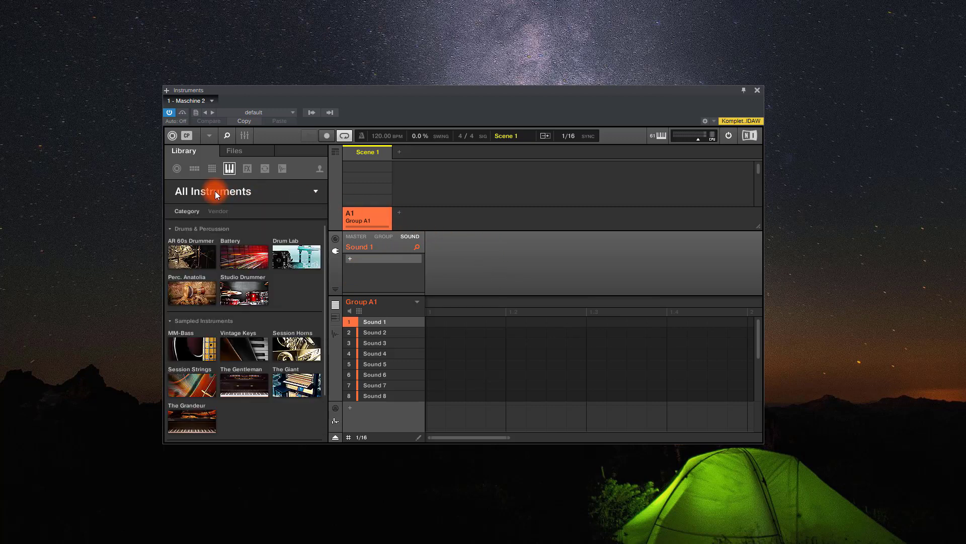
pyautogui.click(198, 298)
pyautogui.click(191, 293)
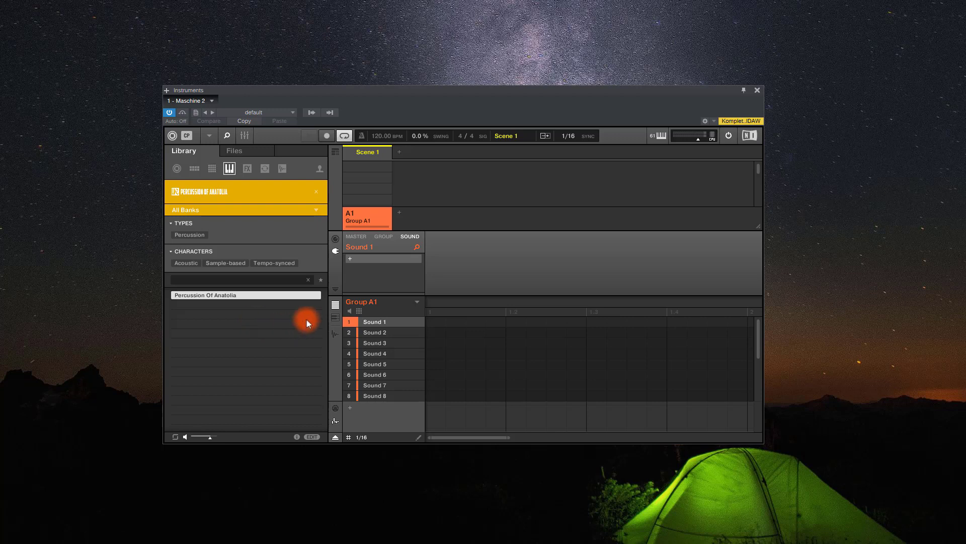
pyautogui.moveTo(235, 296); pyautogui.dragTo(377, 323)
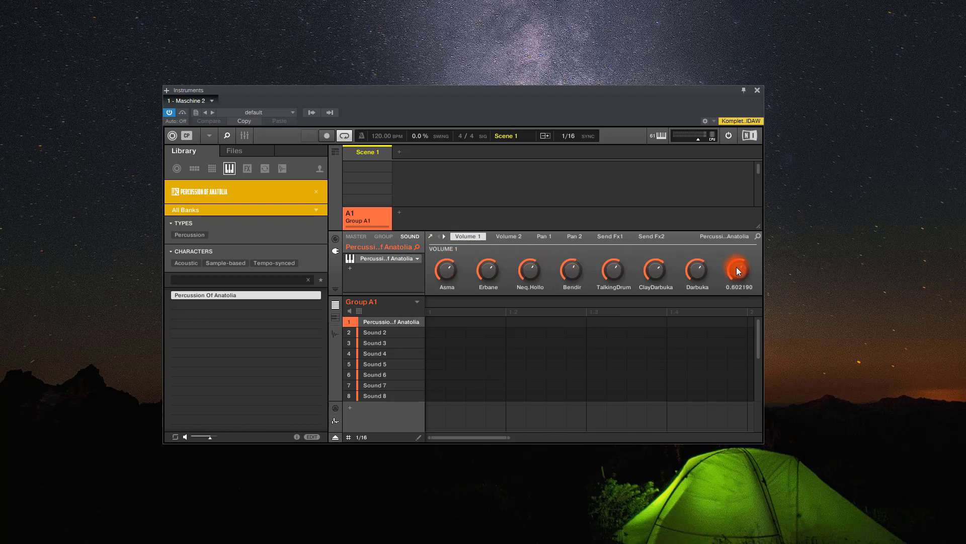
# Step: Review the instrument's Volume 2, Pan 1, Pan 2, Send Fx1 and Send Fx2 parameter pages
pyautogui.click(511, 236)
pyautogui.click(548, 238)
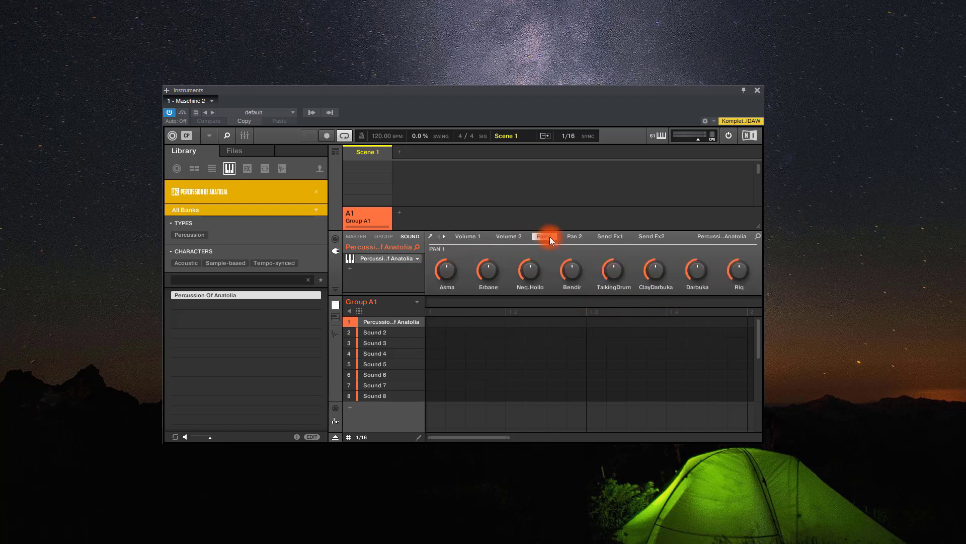
pyautogui.click(575, 239)
pyautogui.click(614, 238)
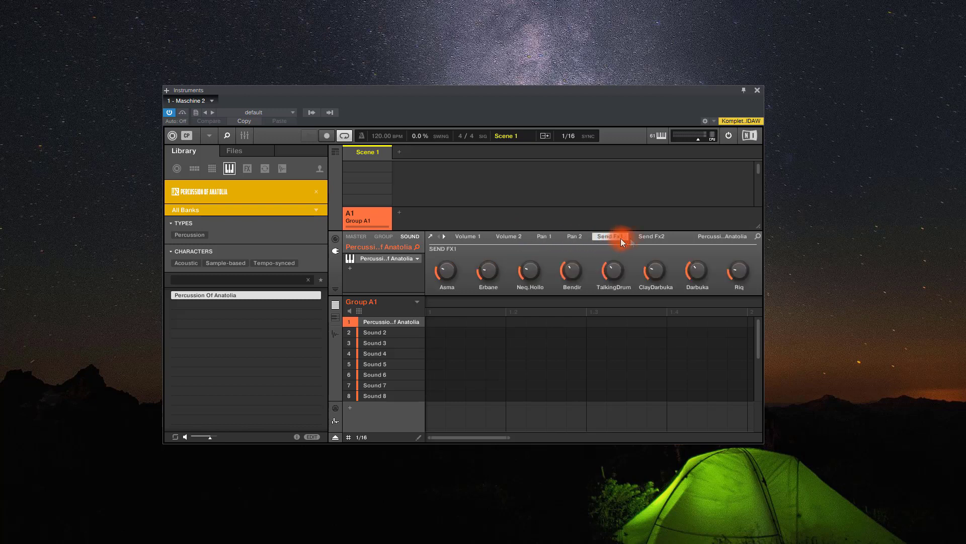
pyautogui.click(654, 235)
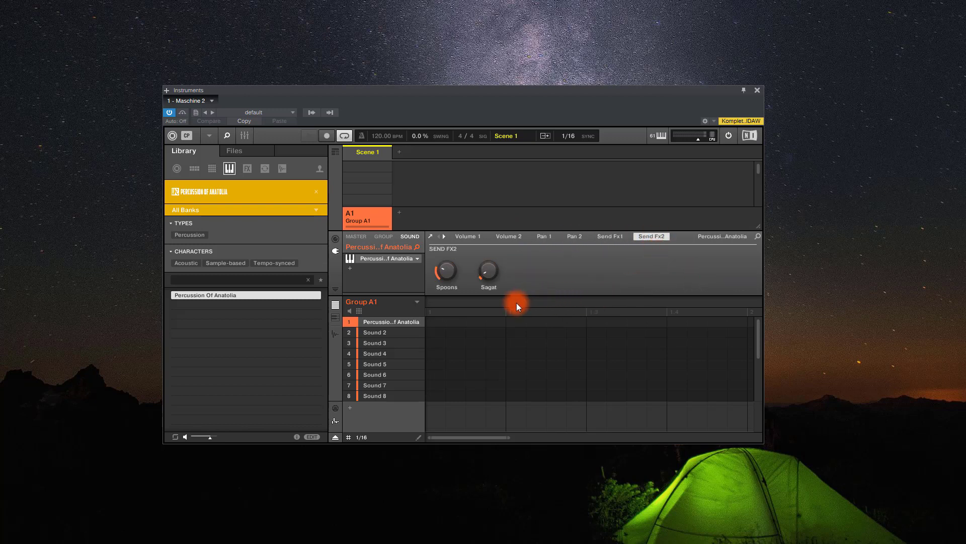
# Step: Open the instrument's floating Kontakt window, expand it to the full interface, and move it fully into view
pyautogui.scroll(-1, 506, 237)
pyautogui.click(439, 236)
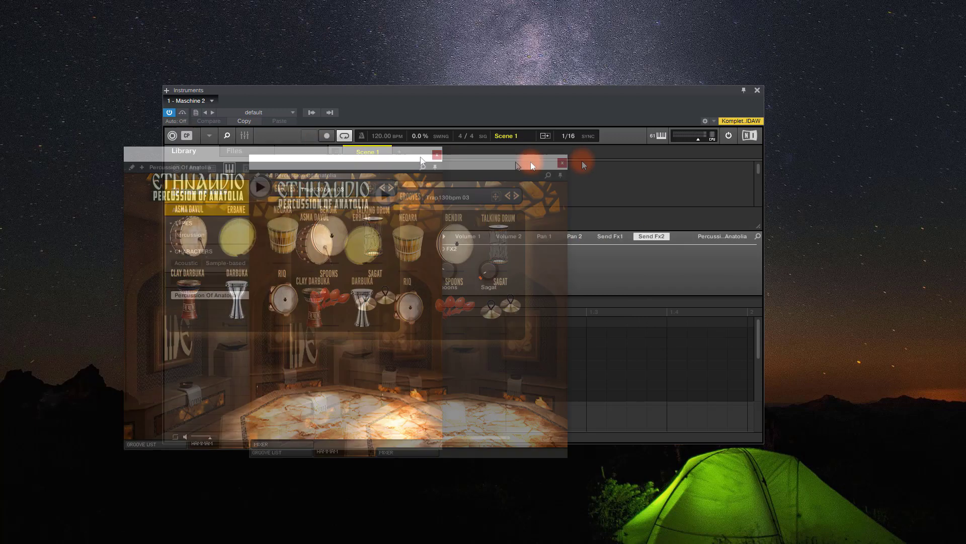
pyautogui.moveTo(583, 160); pyautogui.dragTo(677, 74)
pyautogui.click(423, 90)
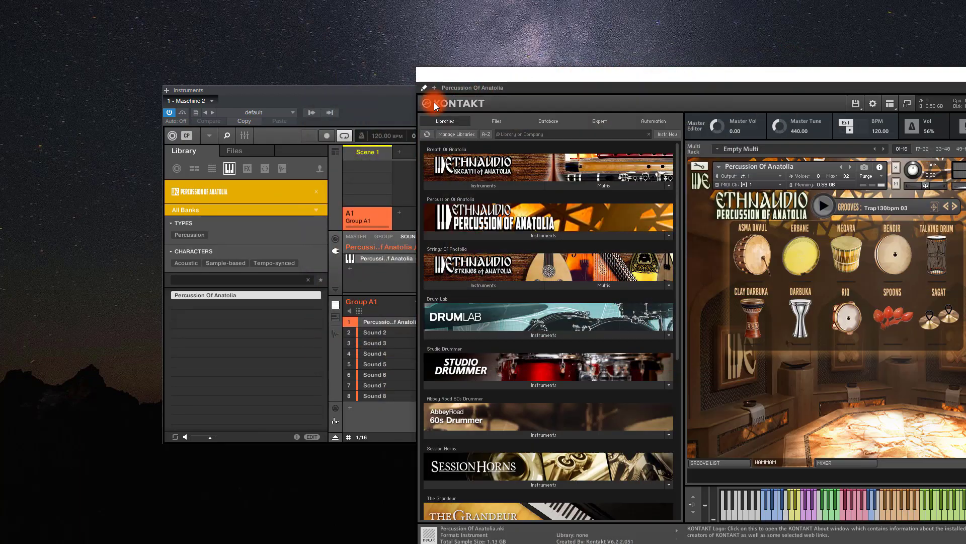
pyautogui.moveTo(487, 79); pyautogui.dragTo(237, 25)
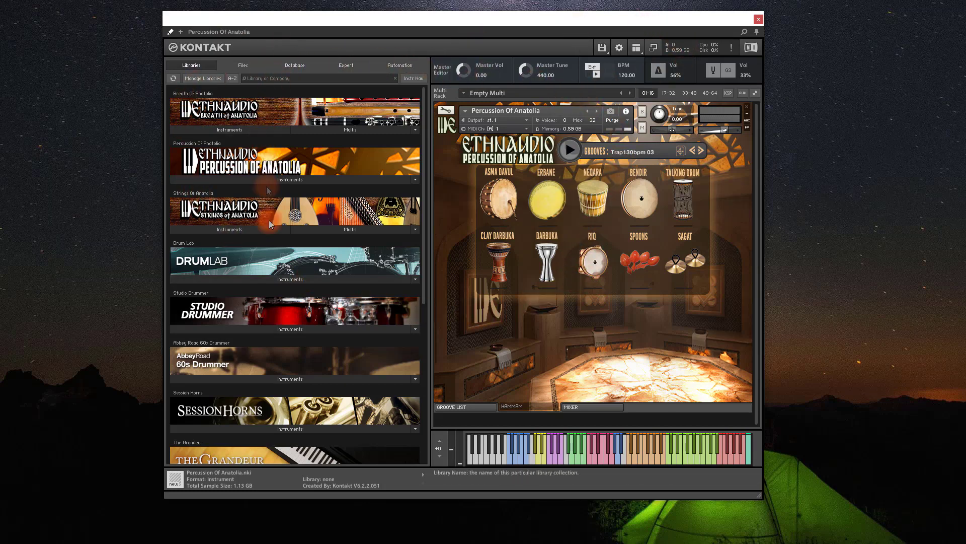
# Step: Show the Percussion Of Anatolia library's instruments and examine the Groove List, Hammam and Mixer pages, returning to Hammam
pyautogui.click(244, 179)
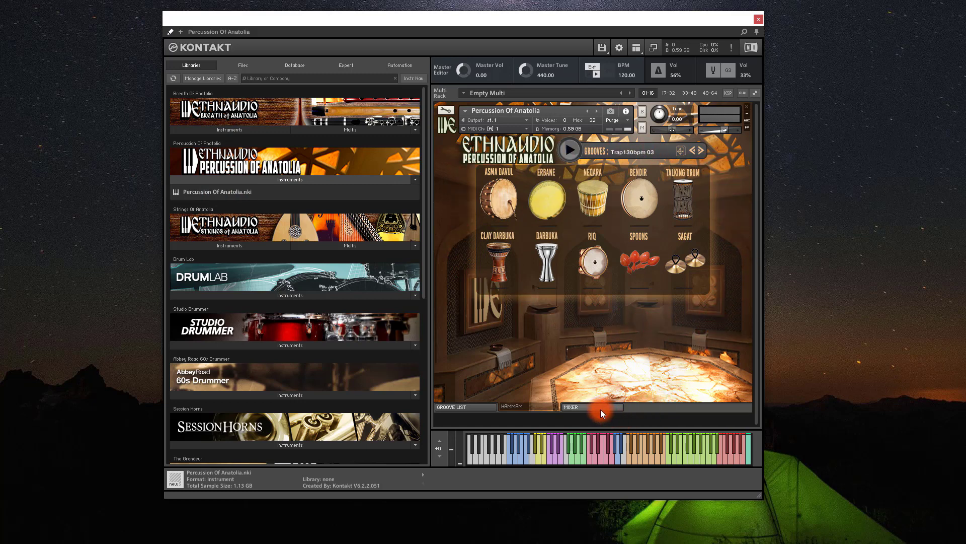
pyautogui.click(475, 409)
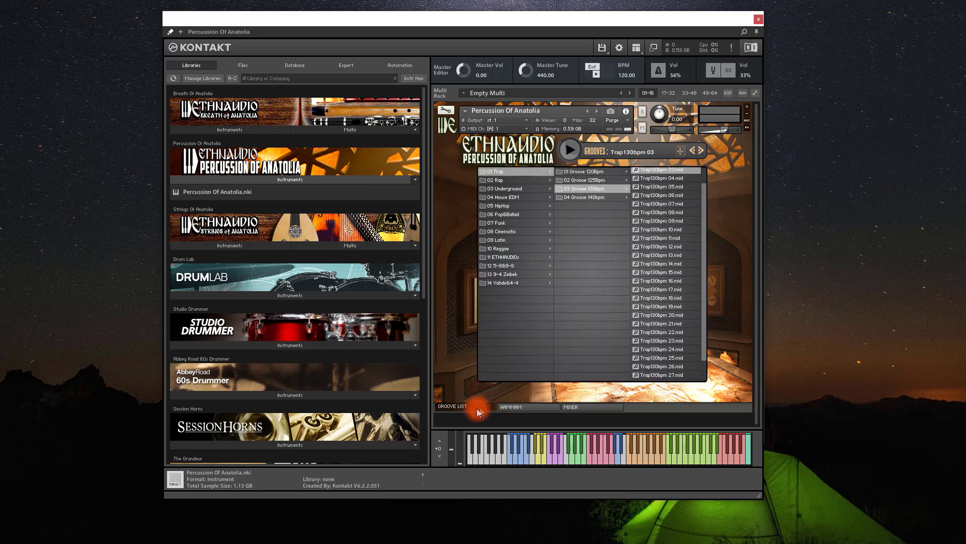
pyautogui.click(518, 407)
pyautogui.click(588, 406)
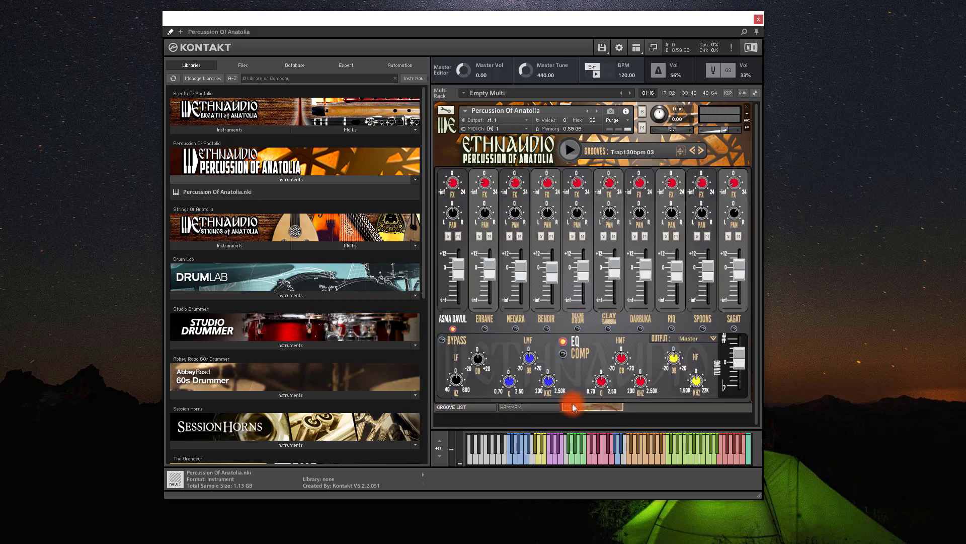
pyautogui.click(541, 408)
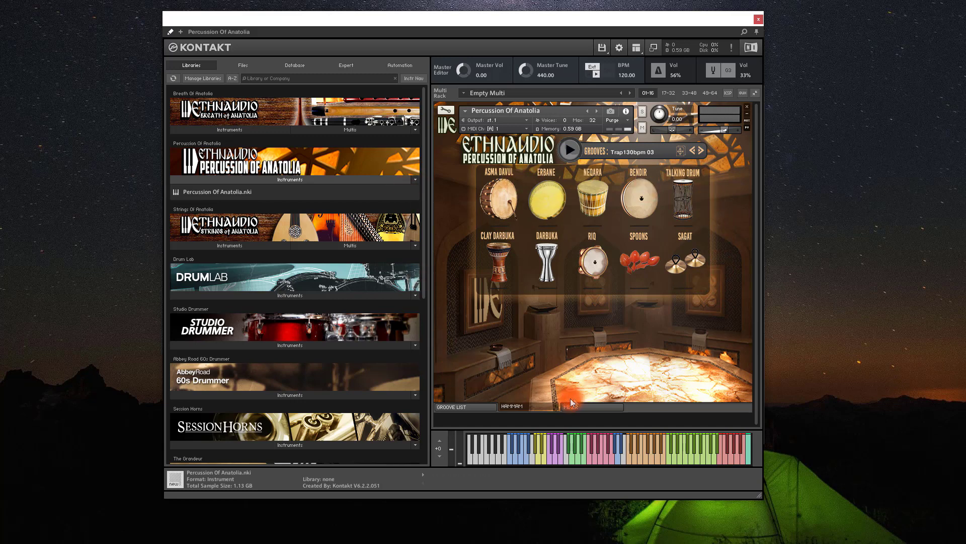
# Step: Open the Asma Davul drum's settings and audition the types ASMA DAVUL 1, 3 and 2
pyautogui.click(506, 200)
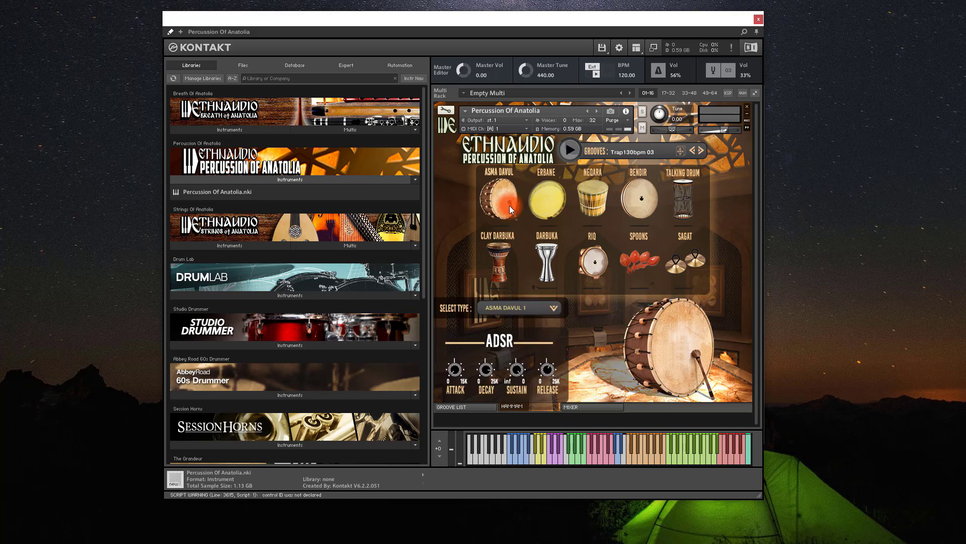
pyautogui.click(553, 309)
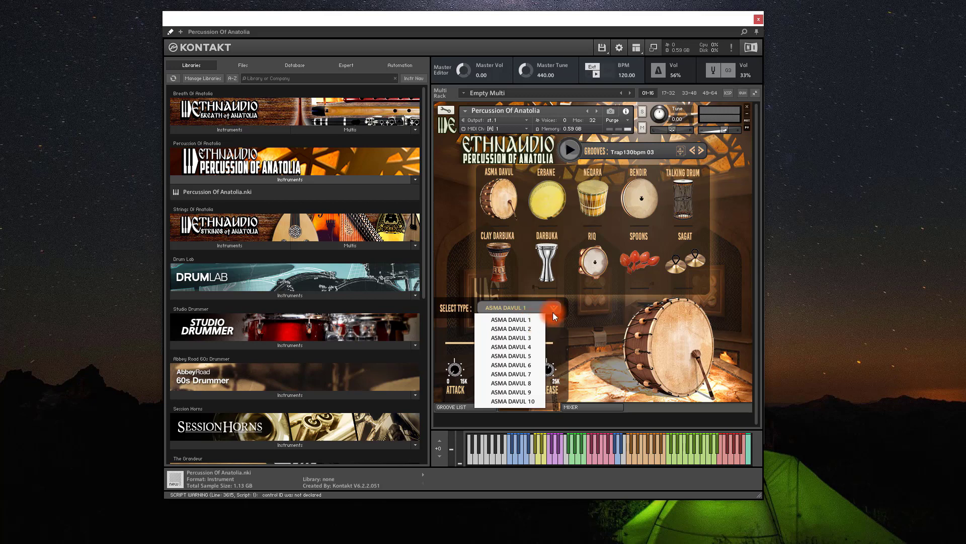
pyautogui.click(526, 322)
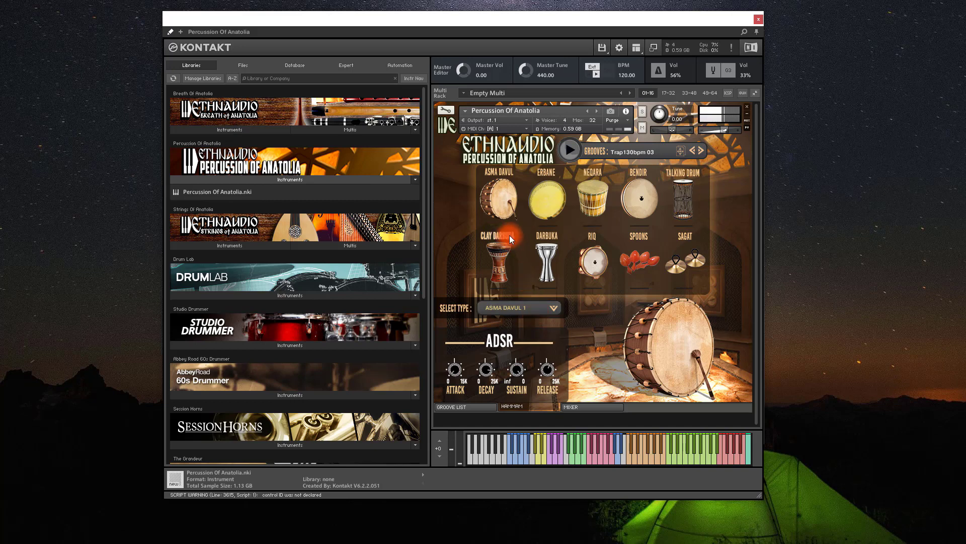
pyautogui.click(541, 309)
pyautogui.click(530, 338)
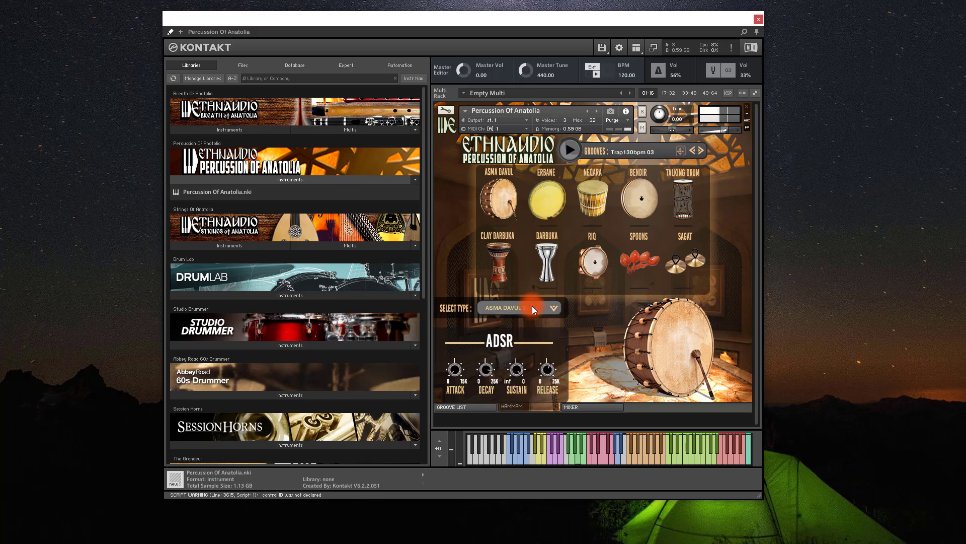
pyautogui.click(533, 306)
pyautogui.click(530, 328)
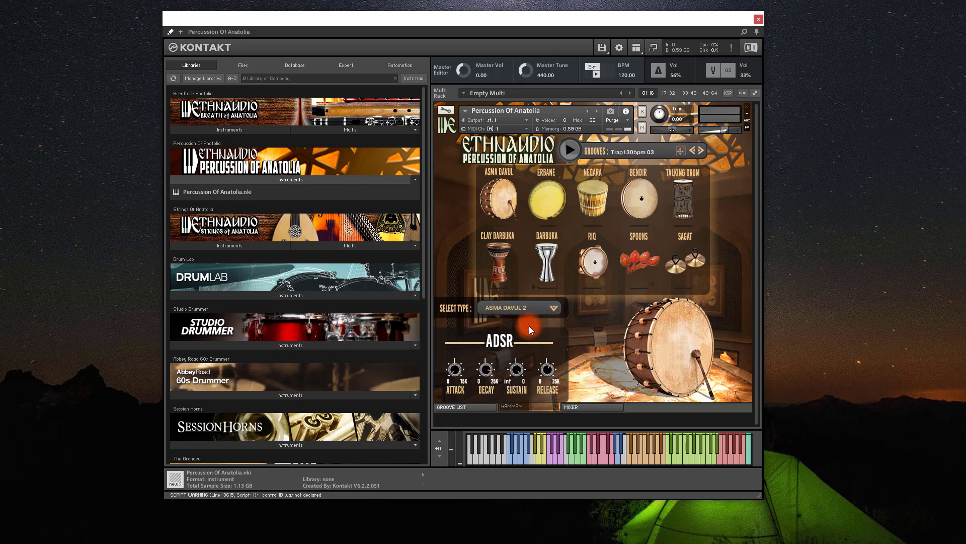
# Step: Audition ASMA DAVUL 7 and 8, and set the drum's type to ASMA DAVUL 10
pyautogui.click(522, 306)
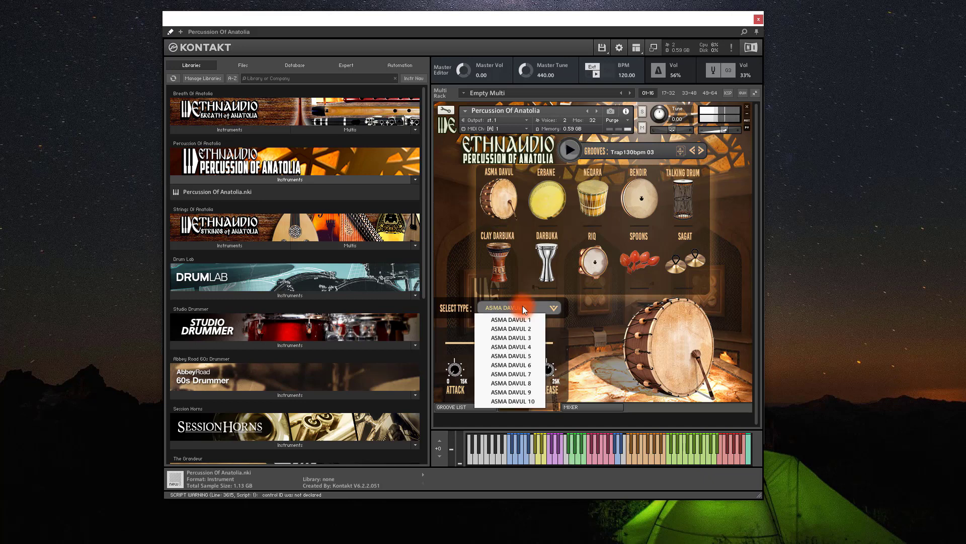
pyautogui.click(527, 375)
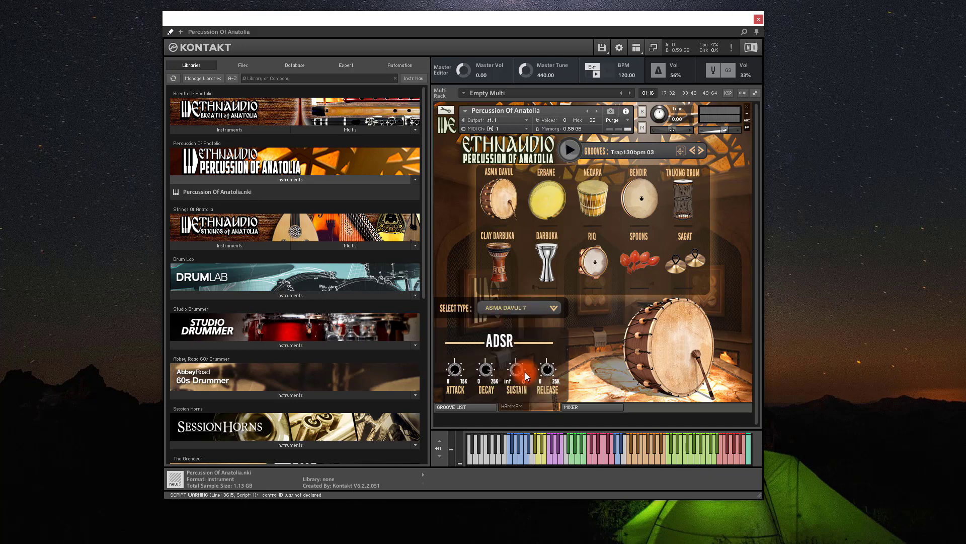
pyautogui.click(534, 307)
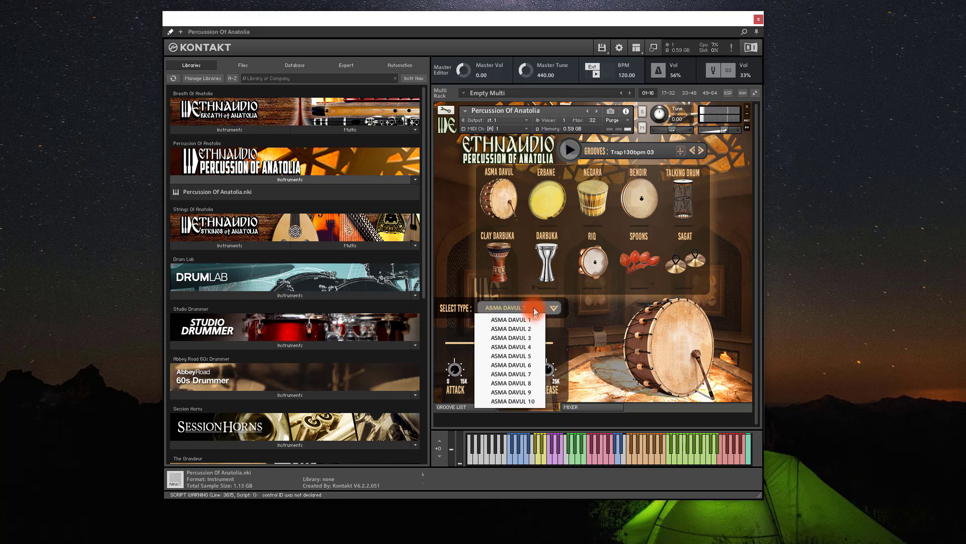
pyautogui.click(524, 382)
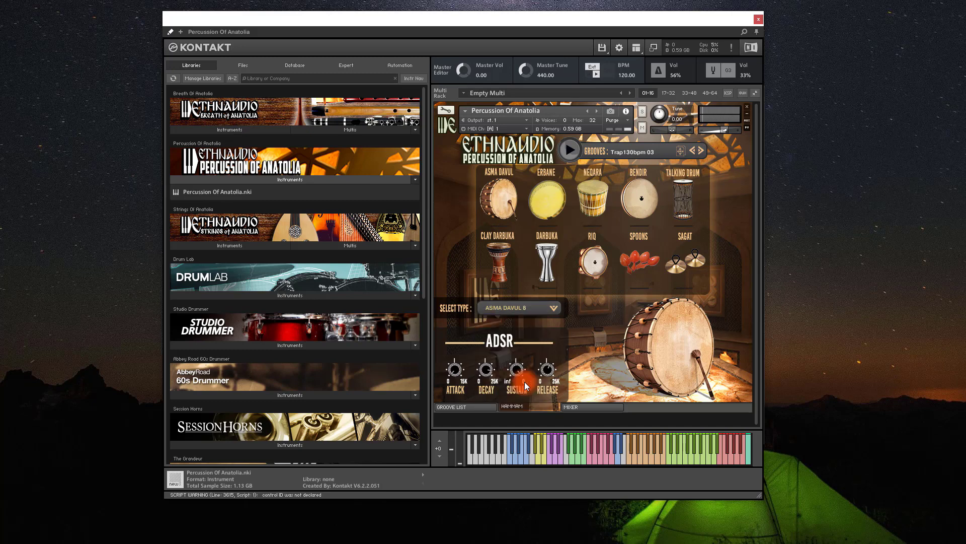
pyautogui.click(526, 307)
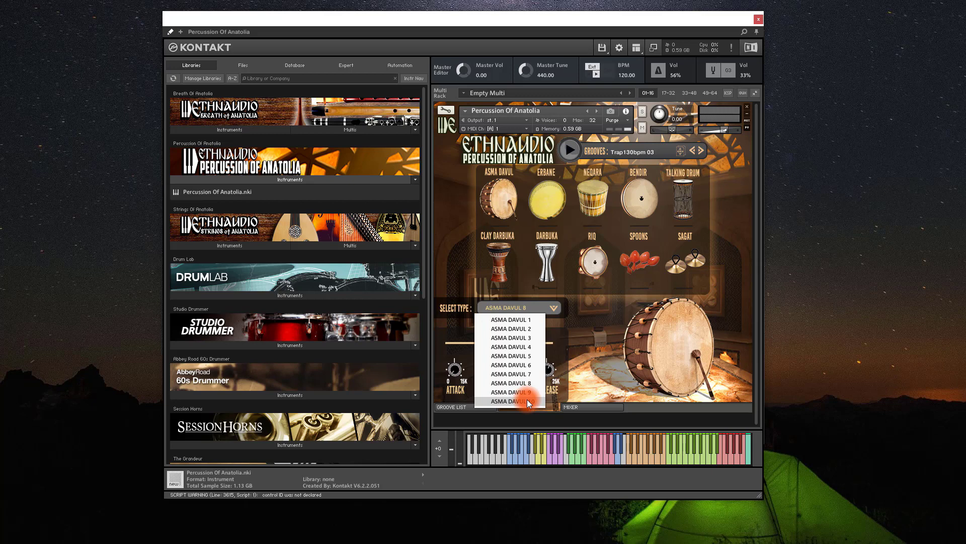
pyautogui.click(527, 400)
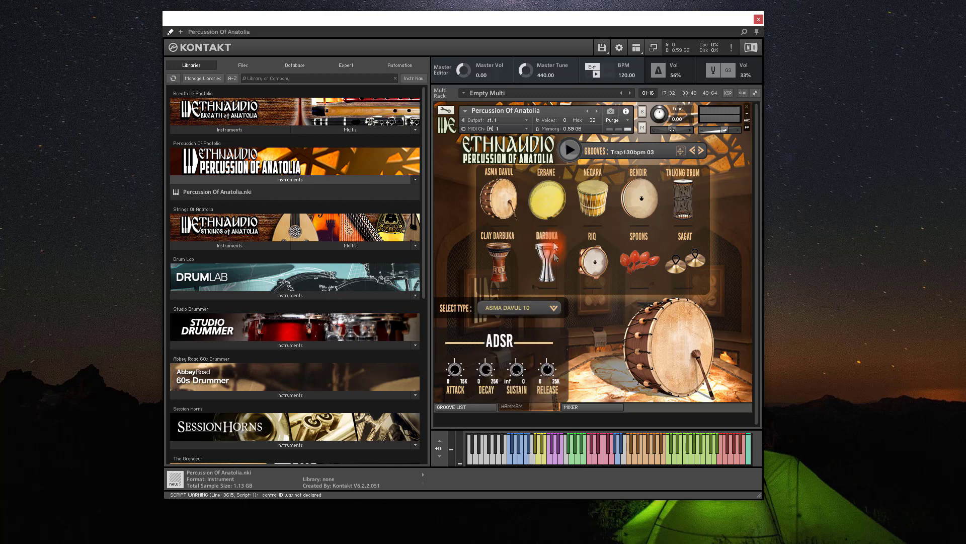
# Step: Examine the available drum types for the Erbane and the Neqara without changing them
pyautogui.click(547, 197)
pyautogui.click(554, 309)
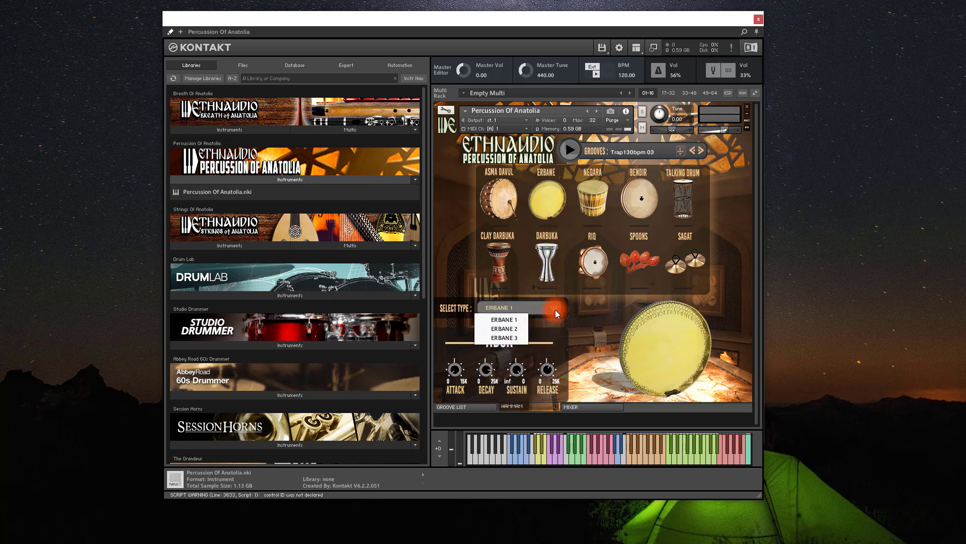
pyautogui.click(592, 197)
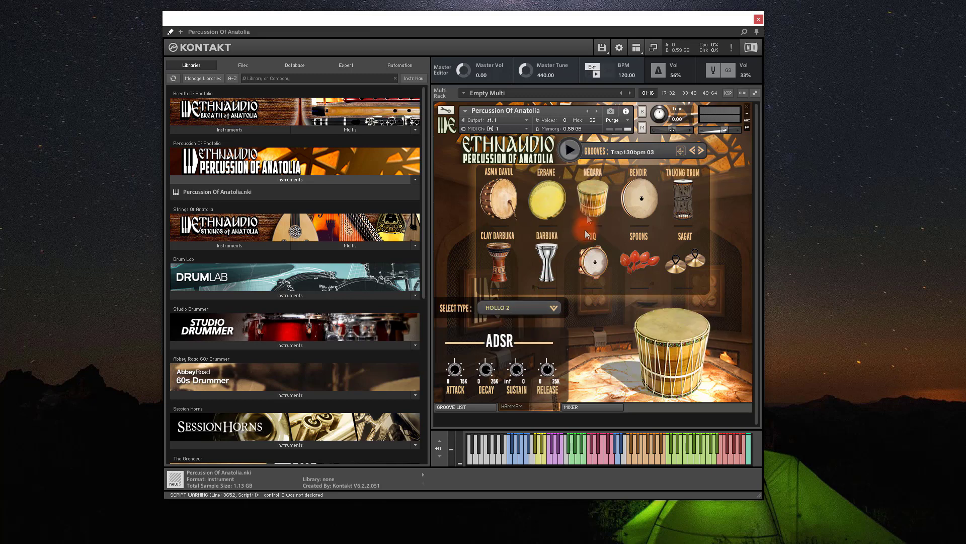
pyautogui.click(551, 310)
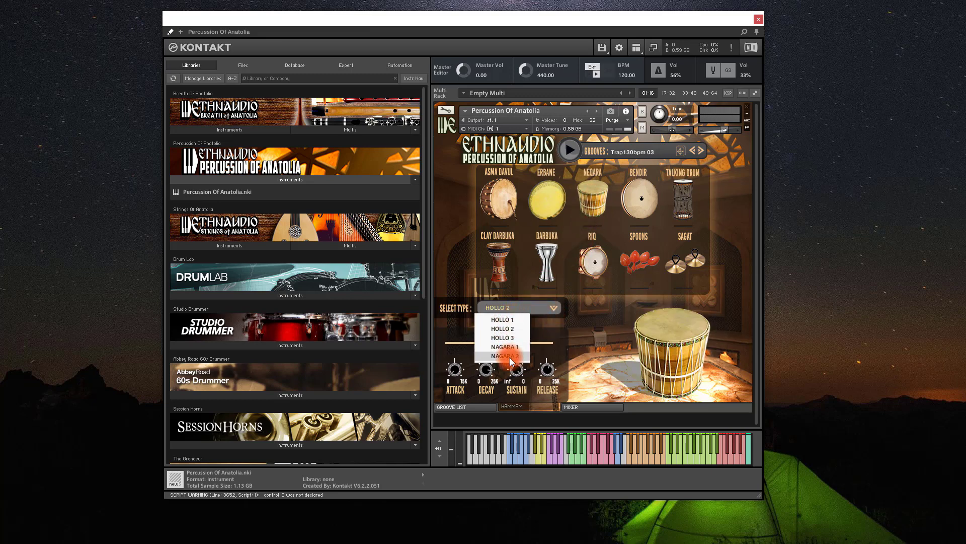
# Step: Open the Bendir's settings and audition the types BENDIR BASS 2, BENDIR BASS 1 and BENDIR BASS 6
pyautogui.click(644, 198)
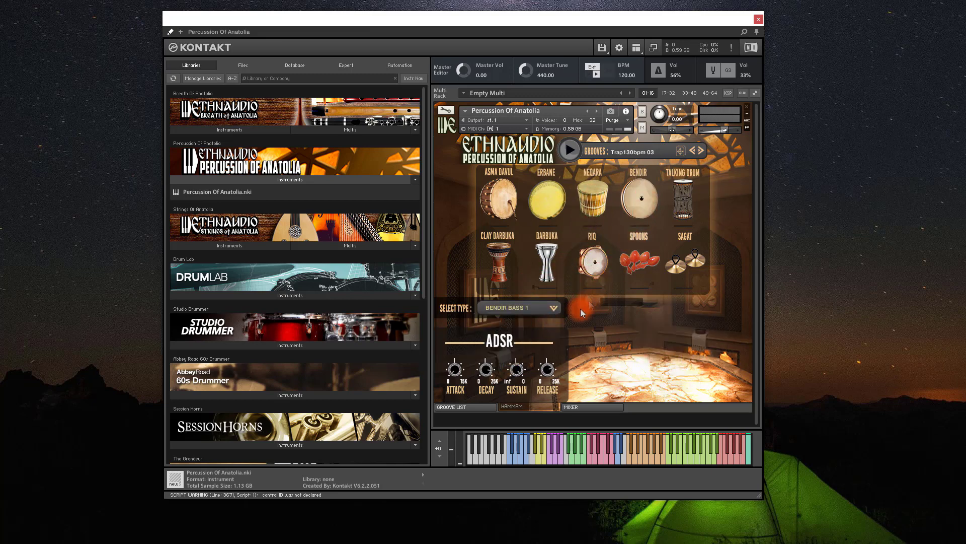
pyautogui.click(556, 308)
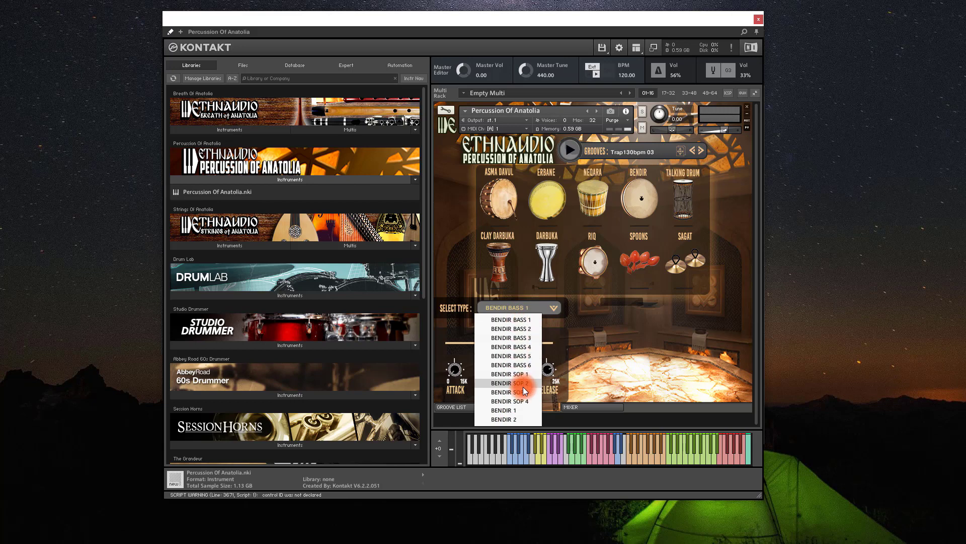
pyautogui.click(513, 327)
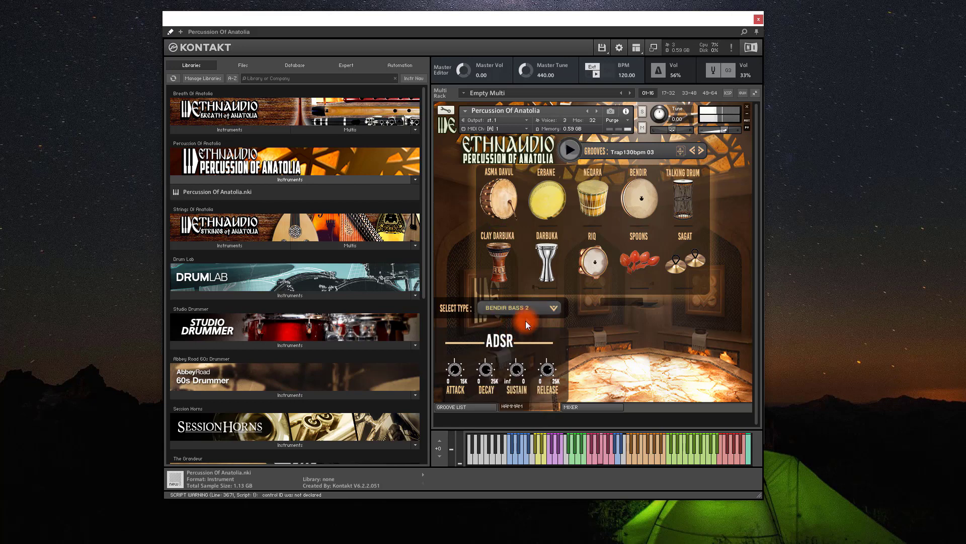
pyautogui.click(530, 307)
pyautogui.click(530, 319)
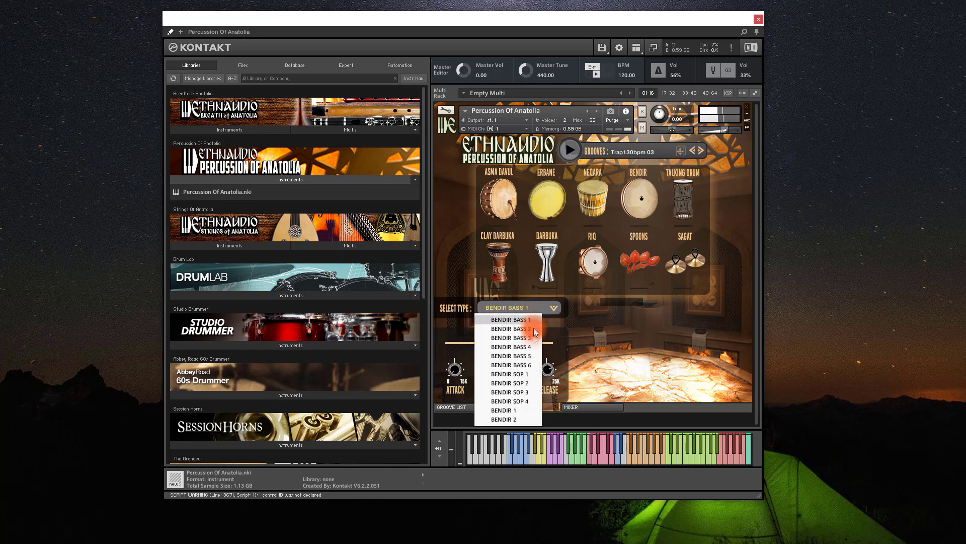
pyautogui.click(524, 366)
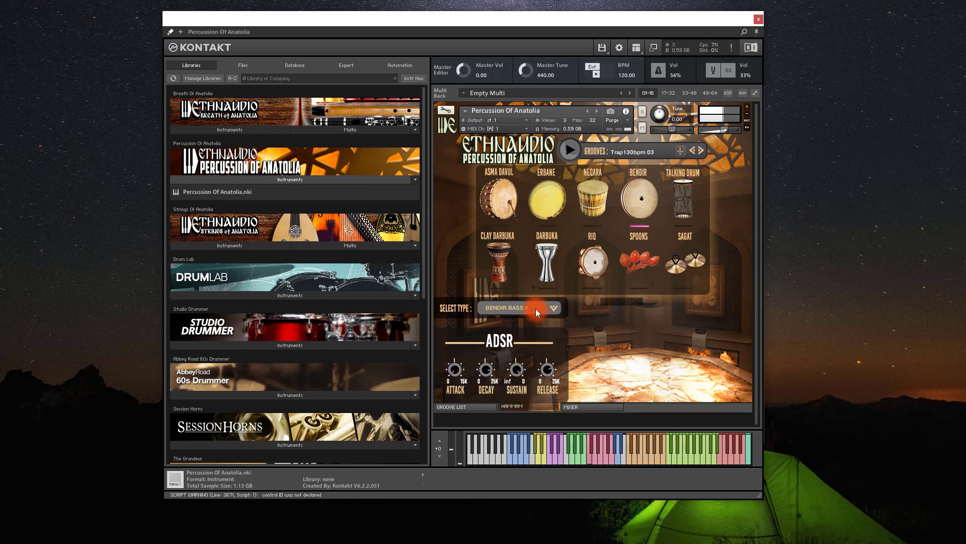
# Step: Audition BENDIR SOP 2 and set the Bendir's type to BENDIR SOP 4
pyautogui.click(535, 309)
pyautogui.click(528, 382)
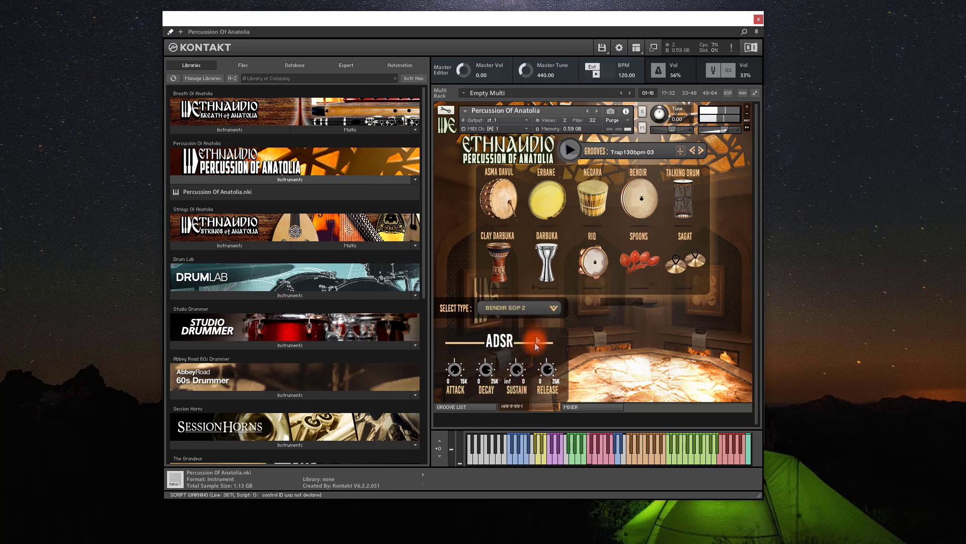
pyautogui.click(535, 310)
pyautogui.click(525, 392)
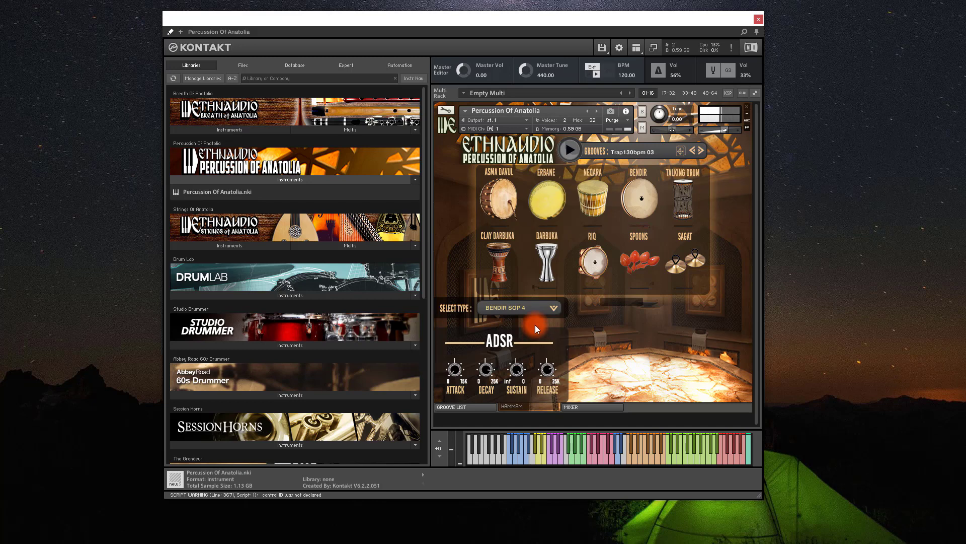
# Step: Examine the available types for the Talking Drum and the Clay Darbuka without changing them
pyautogui.click(545, 259)
pyautogui.click(685, 199)
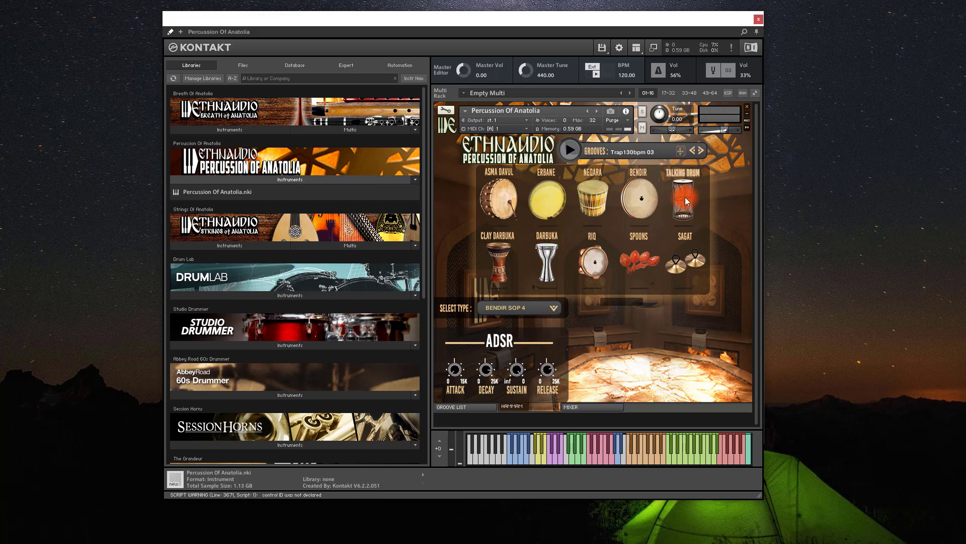
pyautogui.click(548, 311)
pyautogui.click(499, 250)
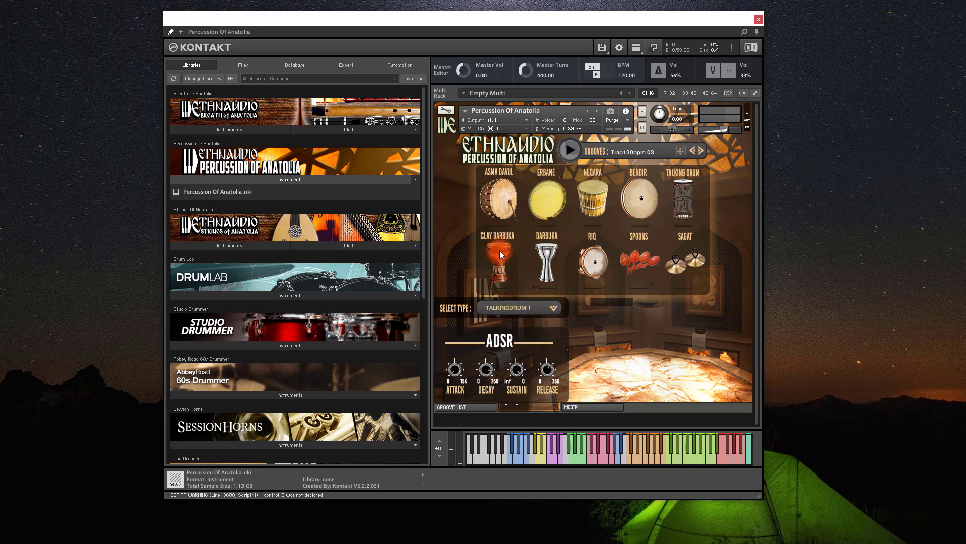
pyautogui.click(540, 313)
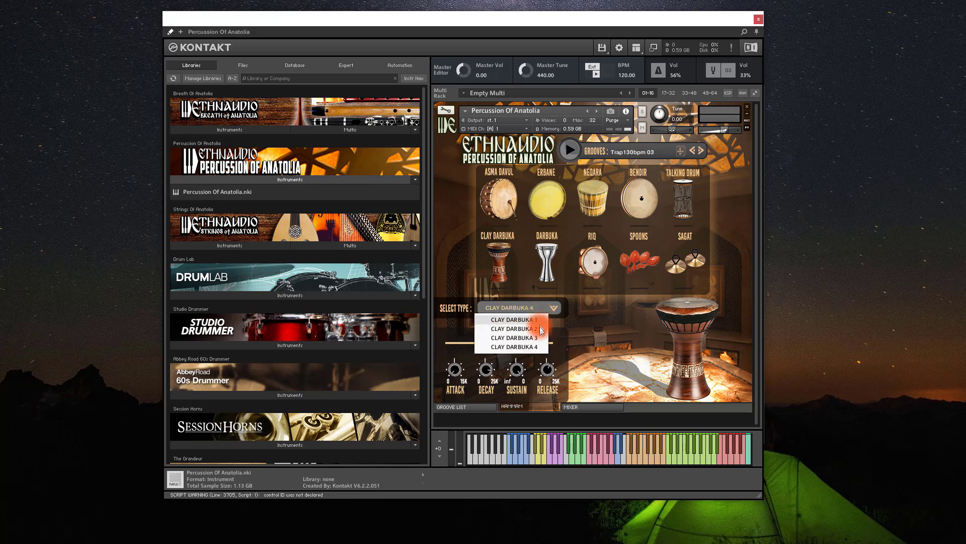
# Step: Examine the available types for the Darbuka and the Riq without changing them
pyautogui.click(547, 267)
pyautogui.click(543, 306)
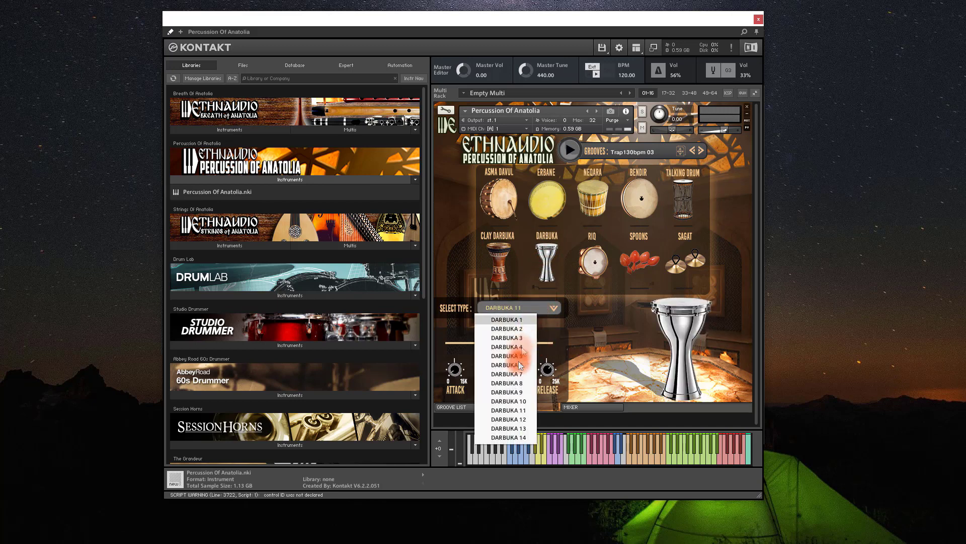
pyautogui.click(594, 262)
pyautogui.click(538, 309)
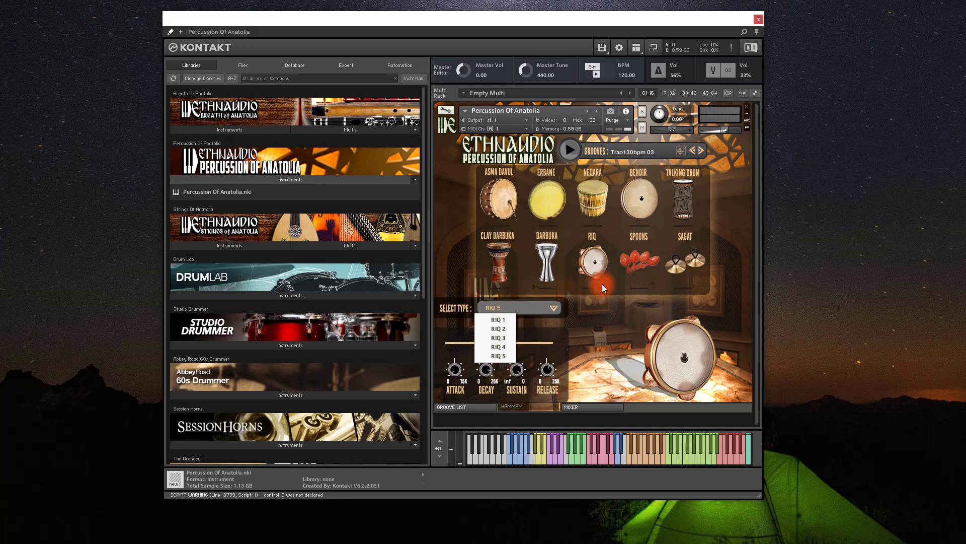
# Step: Examine the available types for the Spoons and the Sagat without changing them
pyautogui.click(635, 260)
pyautogui.click(548, 308)
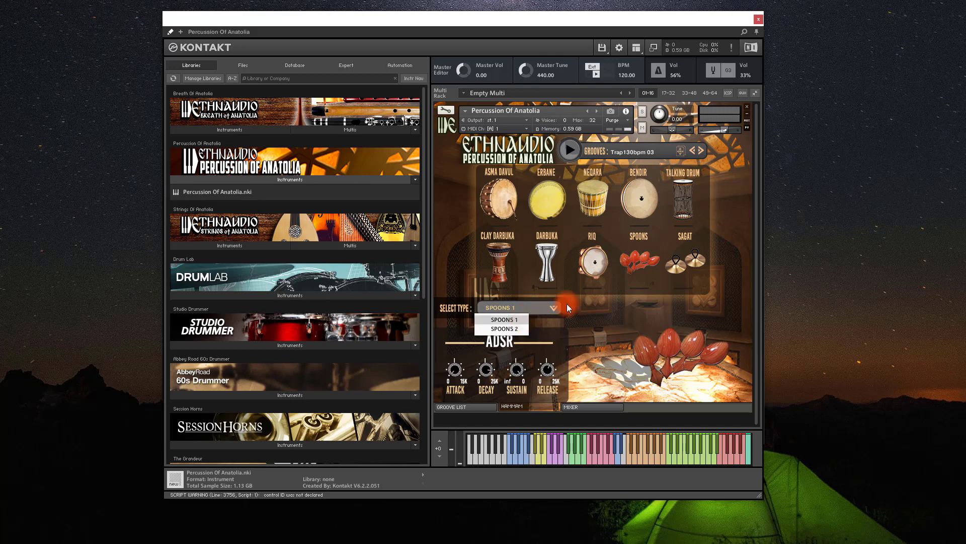
pyautogui.click(685, 259)
pyautogui.click(549, 308)
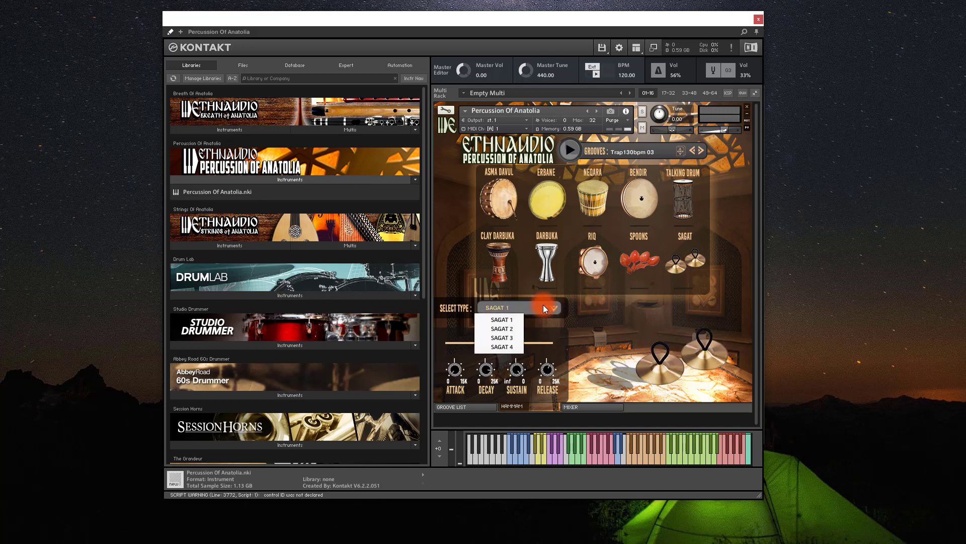
pyautogui.click(682, 266)
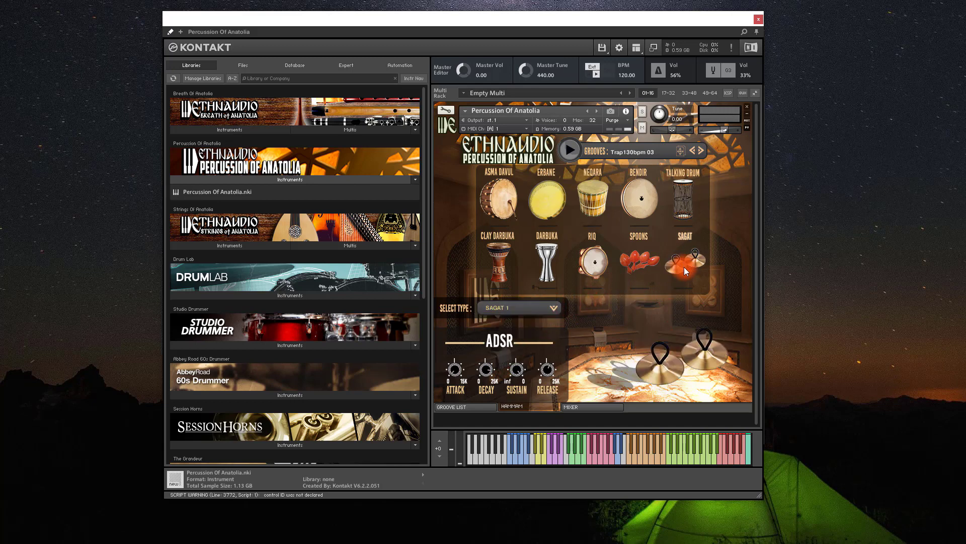
# Step: Reopen the Asma Davul's settings and reposition the Kontakt window so Maschine's Group A1 and pattern area are uncovered
pyautogui.click(502, 200)
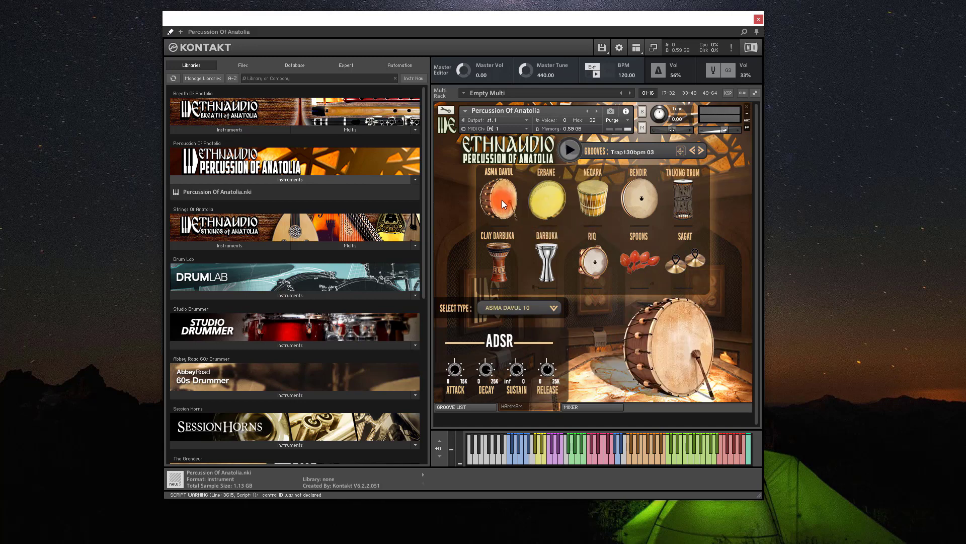
pyautogui.click(510, 358)
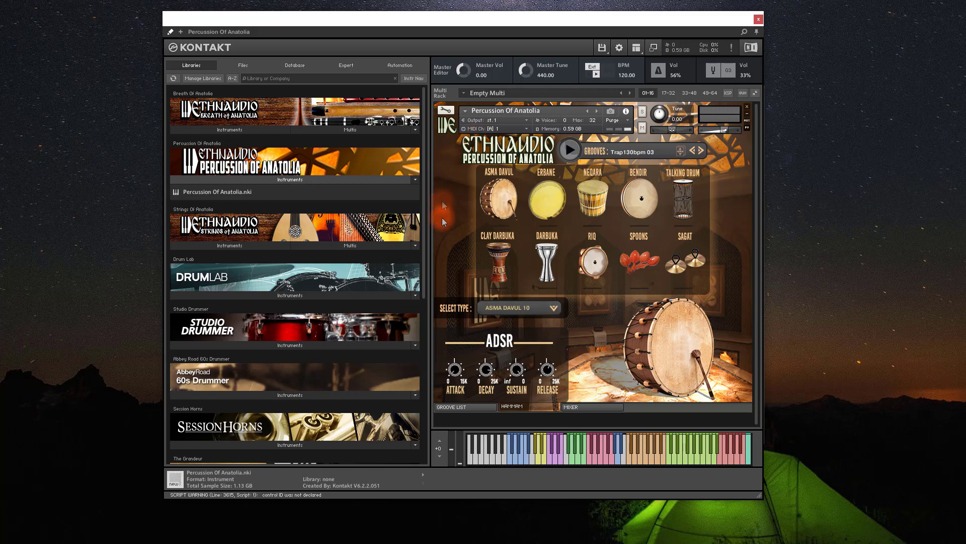
pyautogui.moveTo(525, 38); pyautogui.dragTo(772, 74)
pyautogui.moveTo(378, 93); pyautogui.dragTo(188, 20)
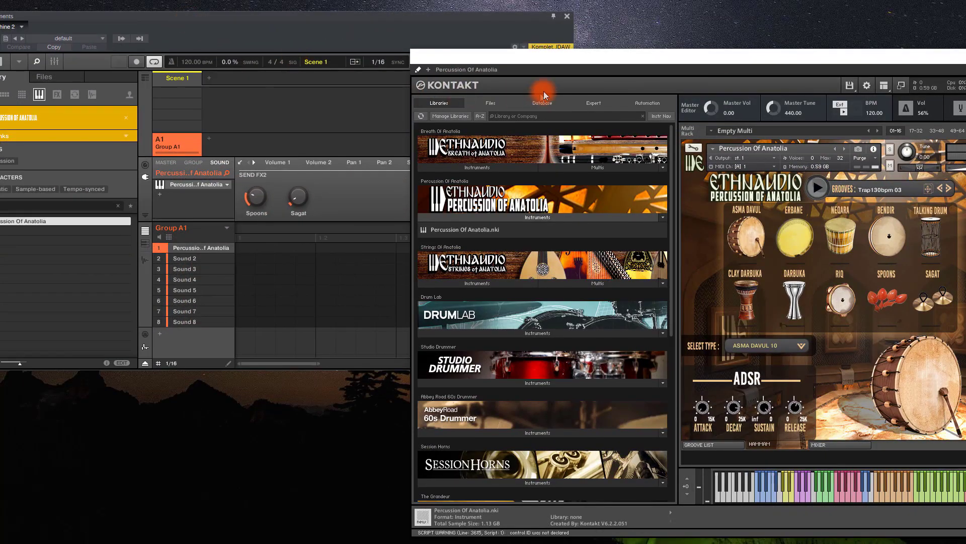
pyautogui.moveTo(555, 61); pyautogui.dragTo(485, 26)
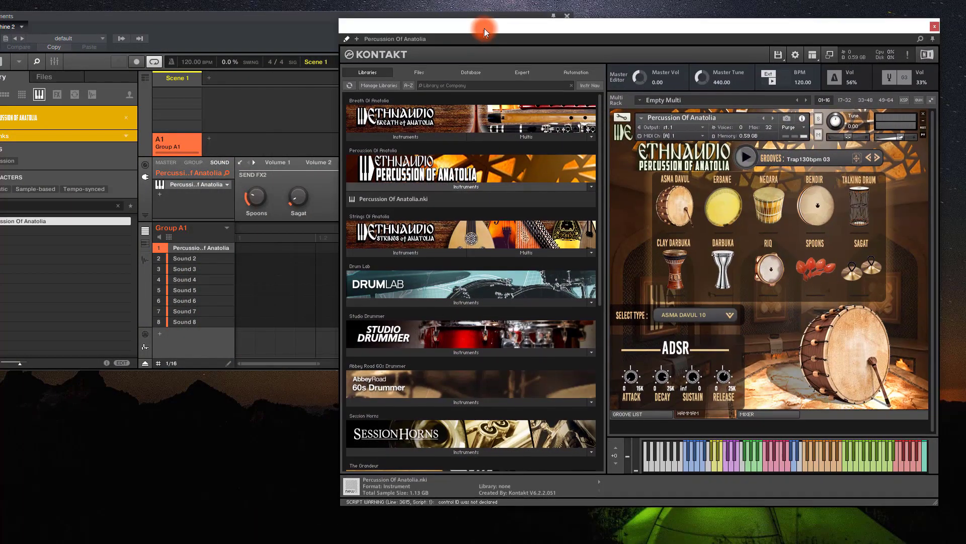
# Step: Open the groove list, audition the groove Trap130bpm 03 and stop its playback
pyautogui.click(647, 411)
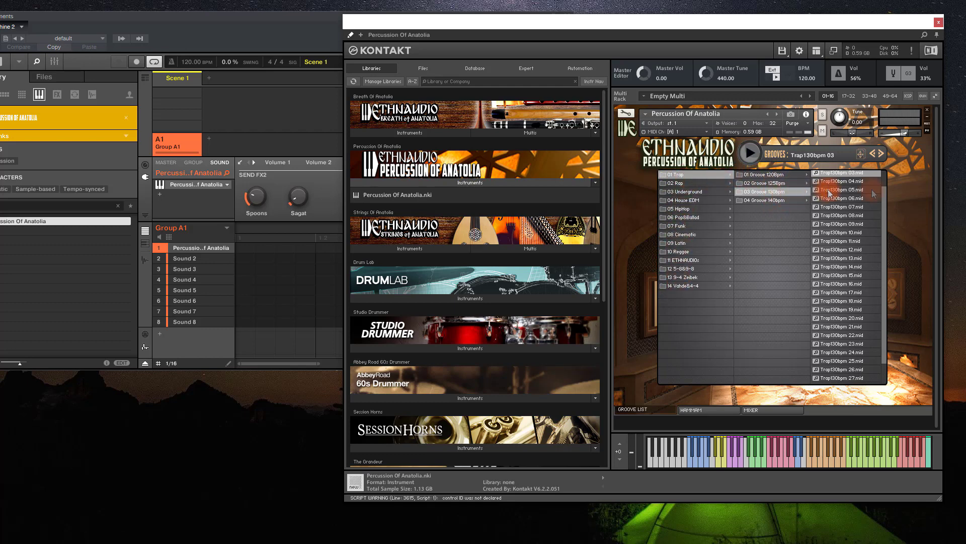
pyautogui.click(750, 154)
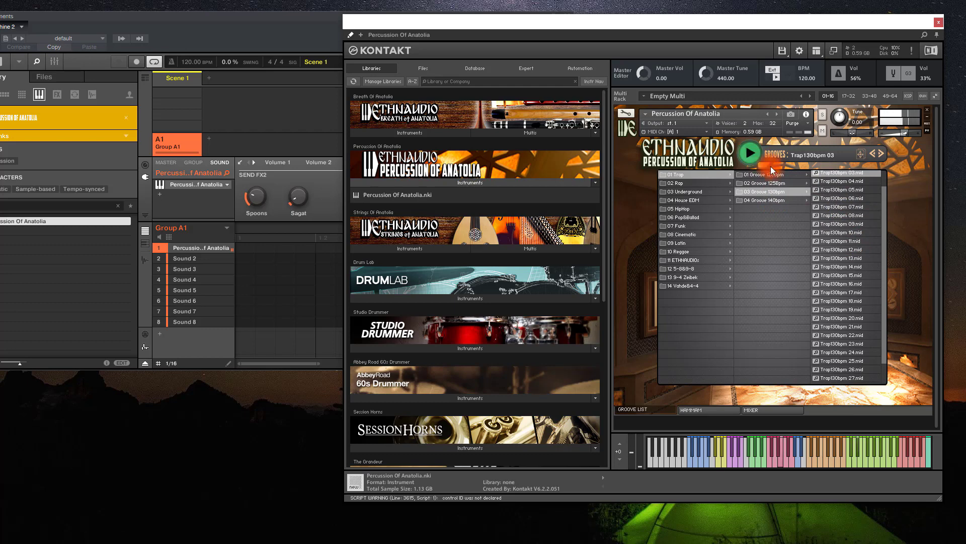
pyautogui.click(753, 153)
pyautogui.click(754, 153)
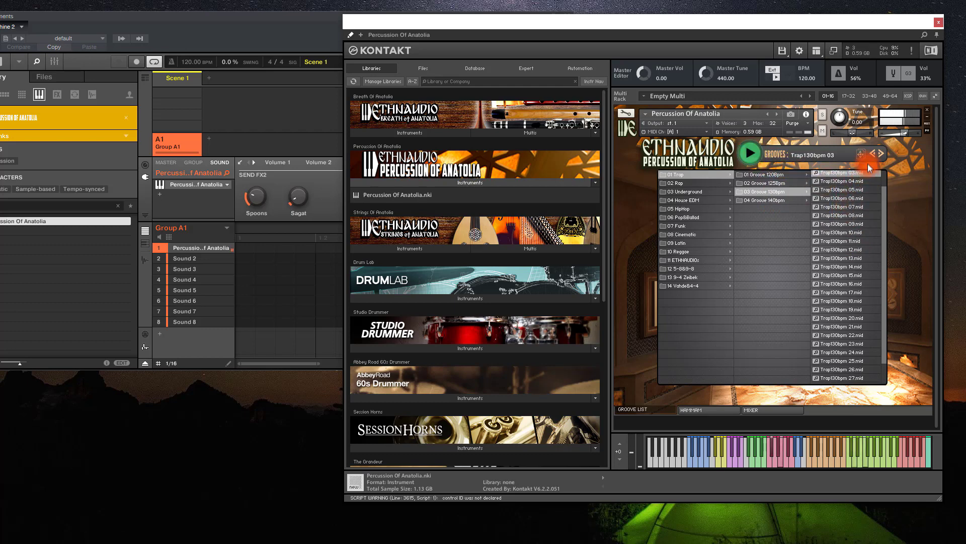
pyautogui.click(748, 156)
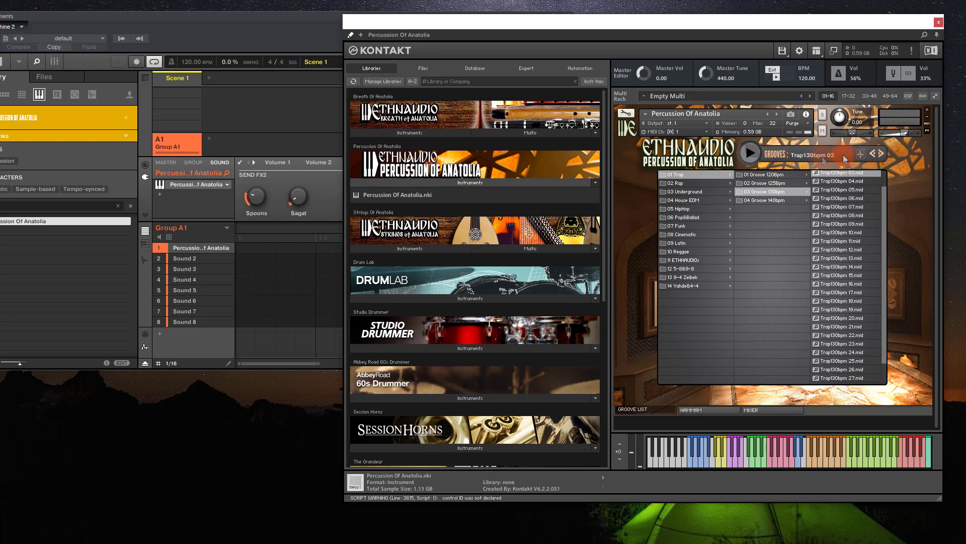
# Step: Audition the grooves Trap130bpm 04 through 08 and Trap130bpm 16, ending with playback stopped
pyautogui.click(882, 153)
pyautogui.click(751, 153)
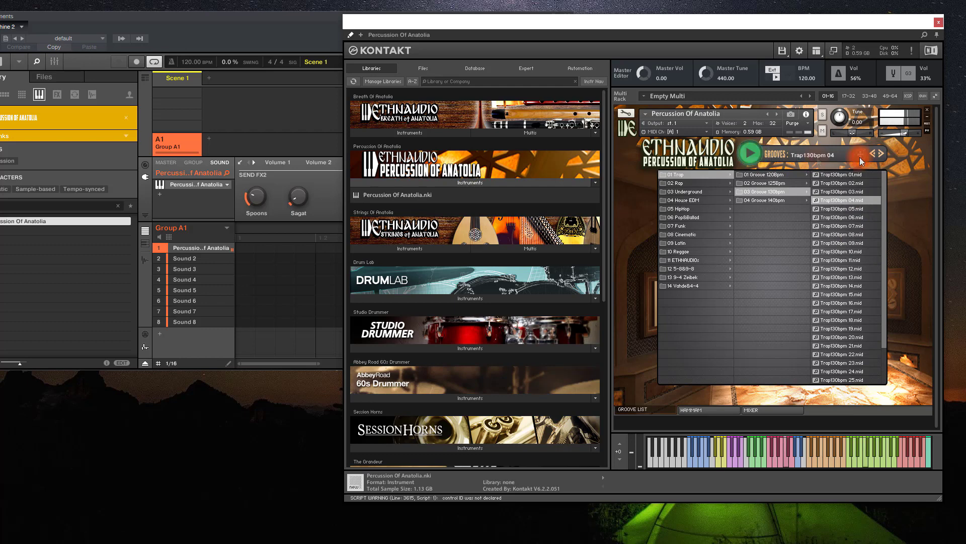
pyautogui.click(880, 153)
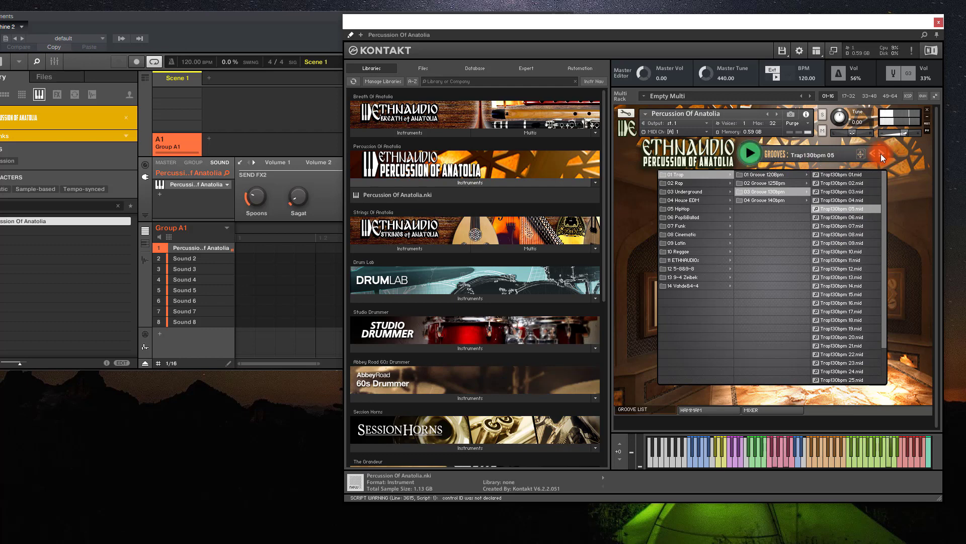
pyautogui.click(882, 153)
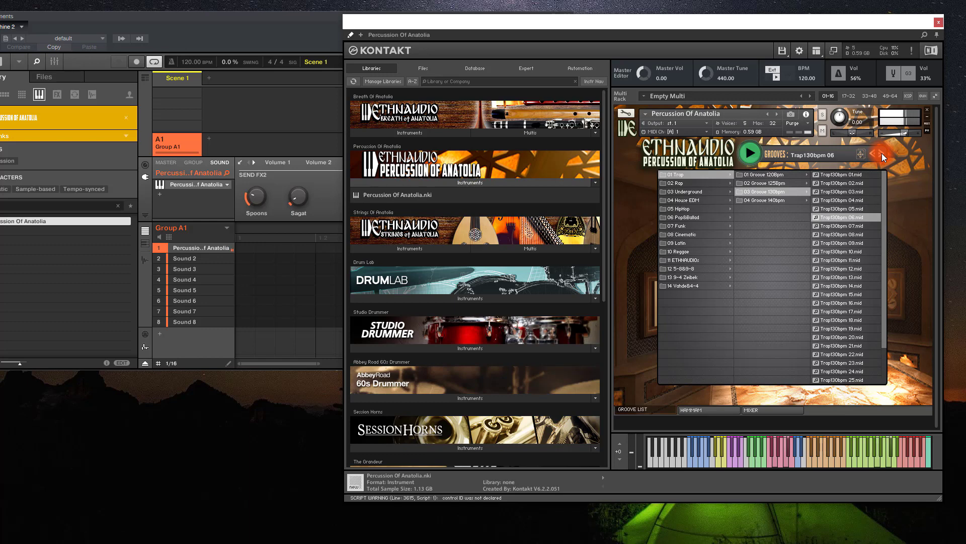
pyautogui.click(882, 153)
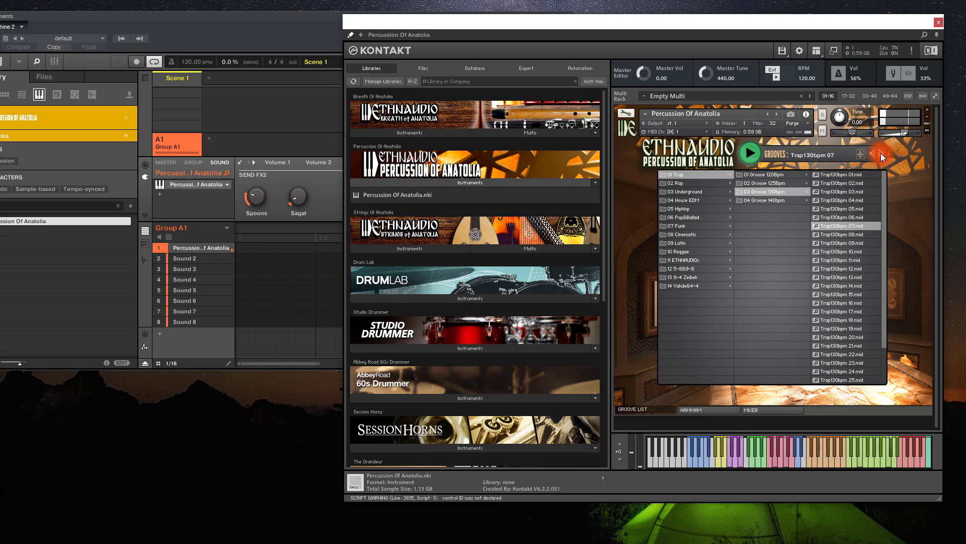
pyautogui.click(881, 154)
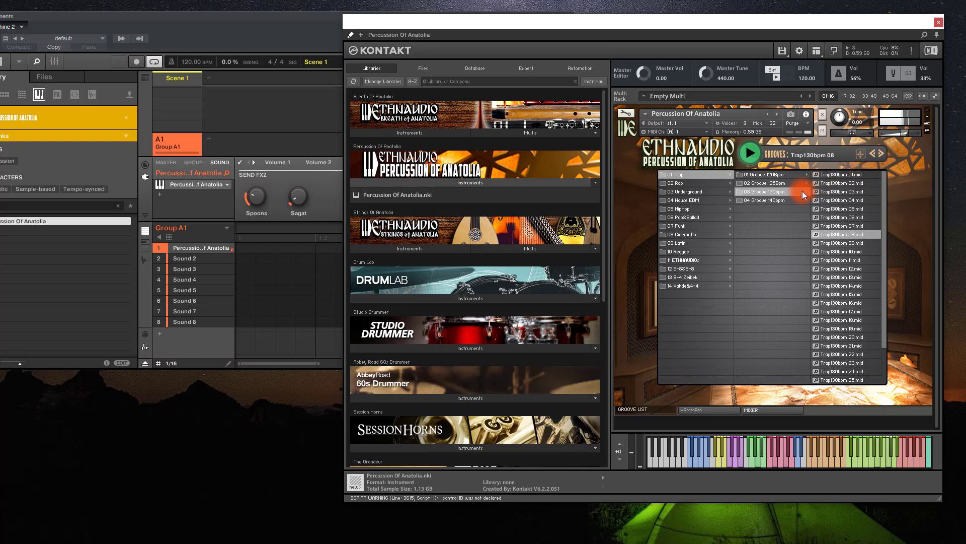
pyautogui.click(846, 303)
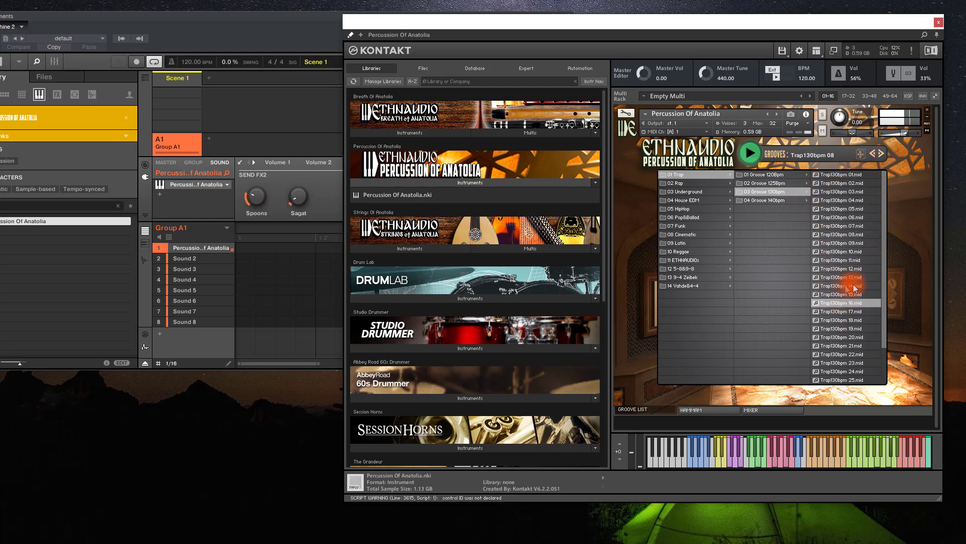
pyautogui.click(751, 155)
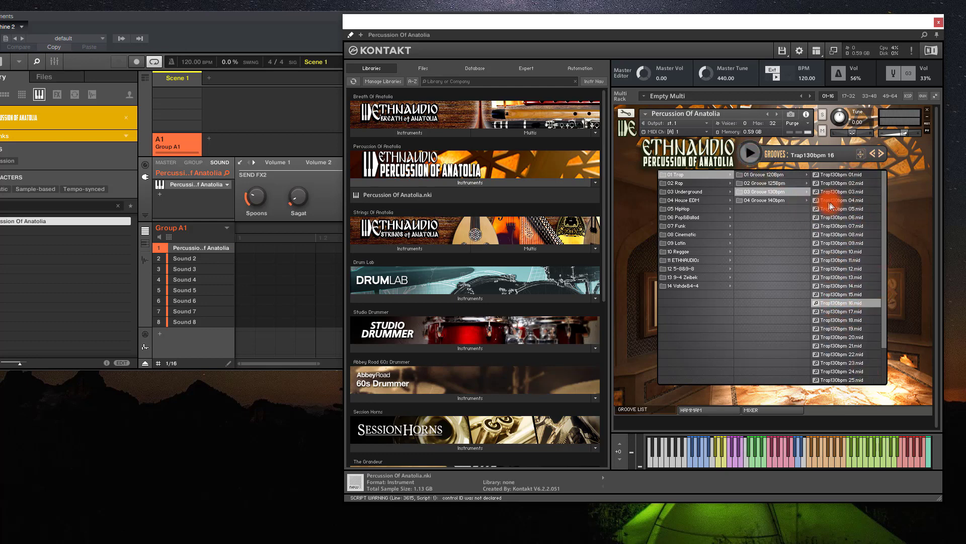
# Step: Browse the House EDM groove category, and open the 05 Reggaetone 95 Bpm folder under Pop&Ballad
pyautogui.click(692, 202)
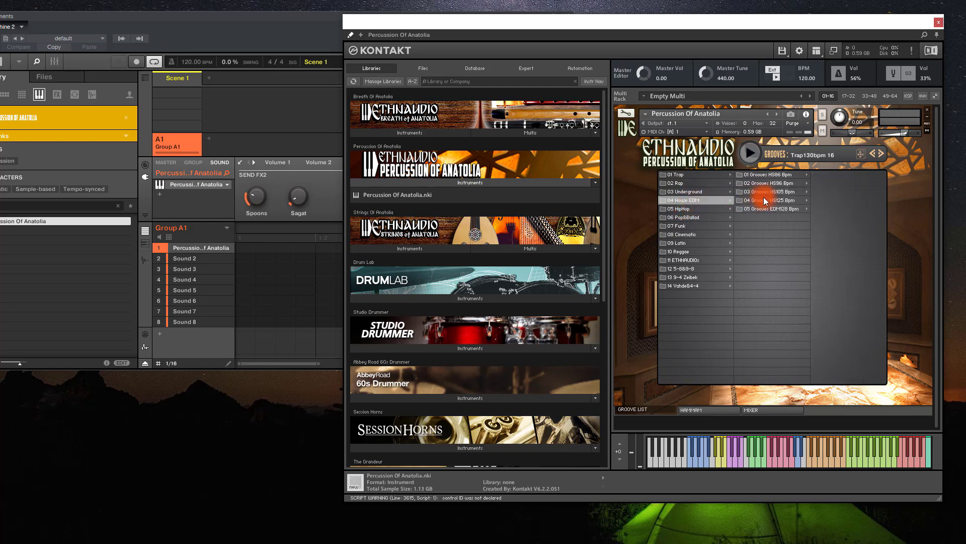
pyautogui.click(692, 219)
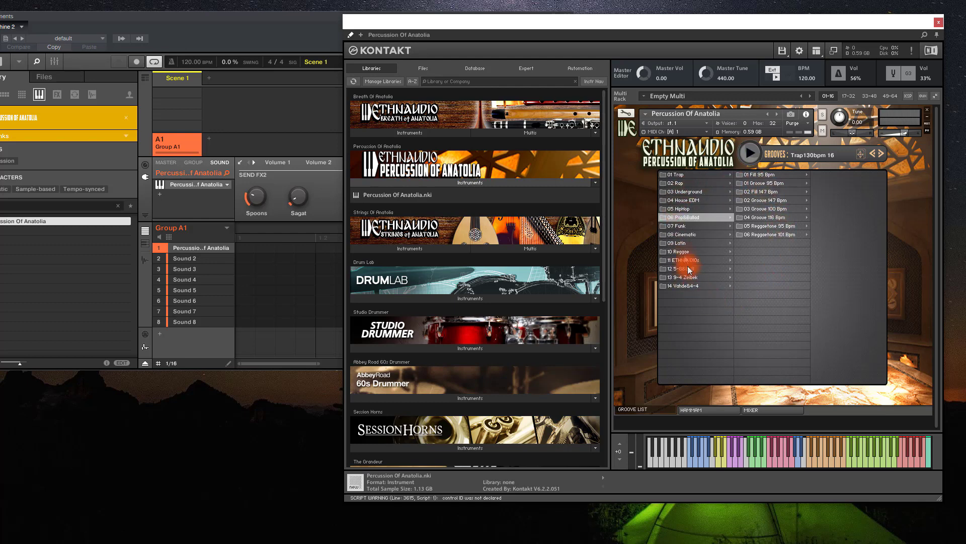
pyautogui.click(768, 231)
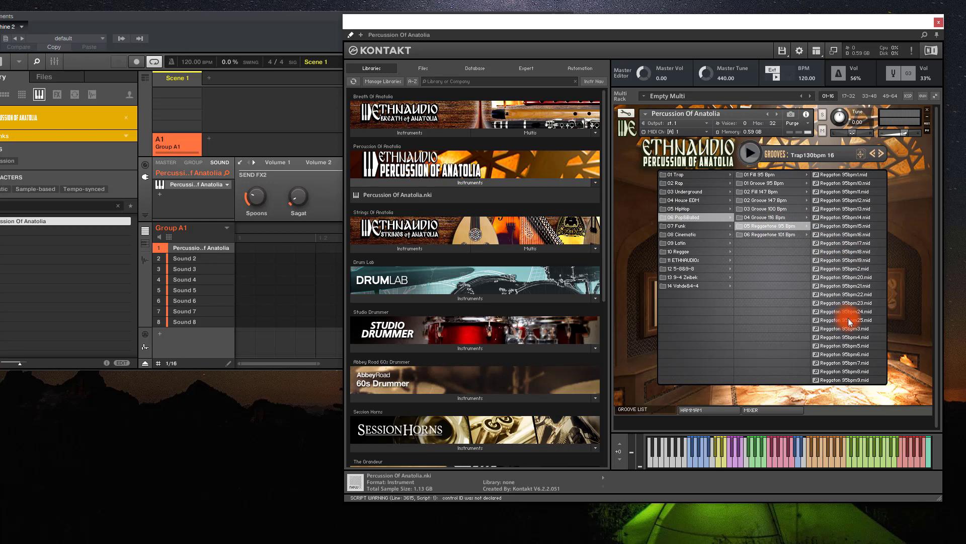
# Step: Audition the grooves Reggaton 95bpm25 and 95bpm5, and load Reggaton 95bpm7, ending with playback stopped
pyautogui.click(850, 322)
pyautogui.click(755, 158)
pyautogui.click(843, 346)
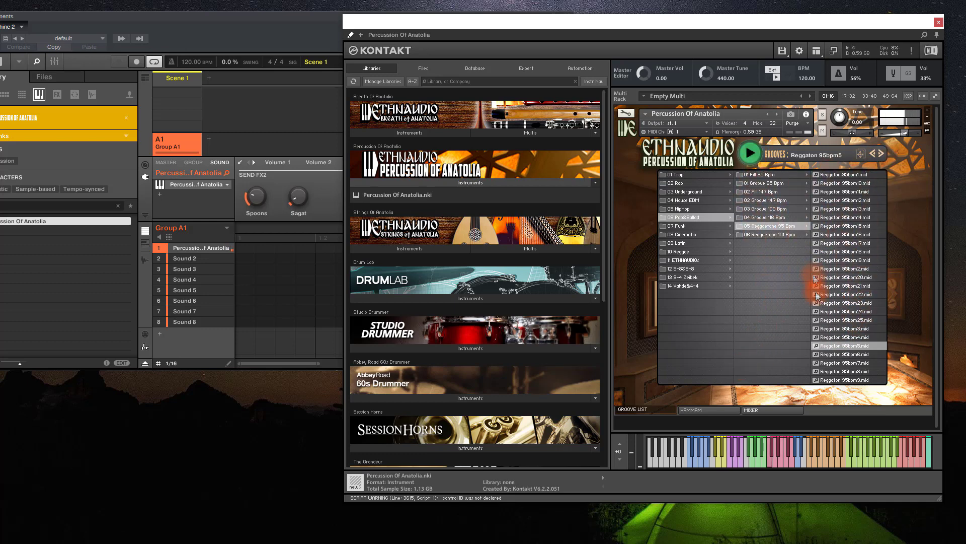
pyautogui.click(834, 321)
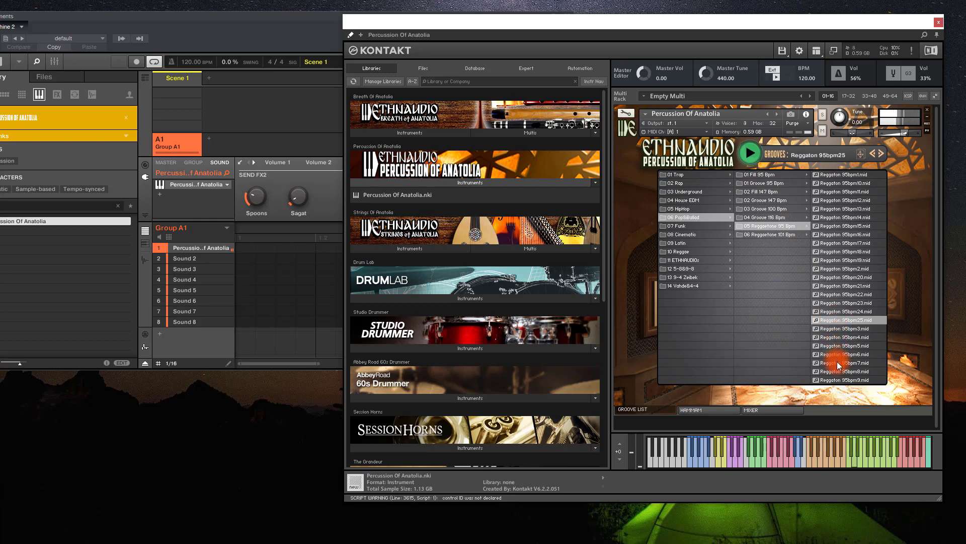
pyautogui.click(837, 362)
pyautogui.click(750, 152)
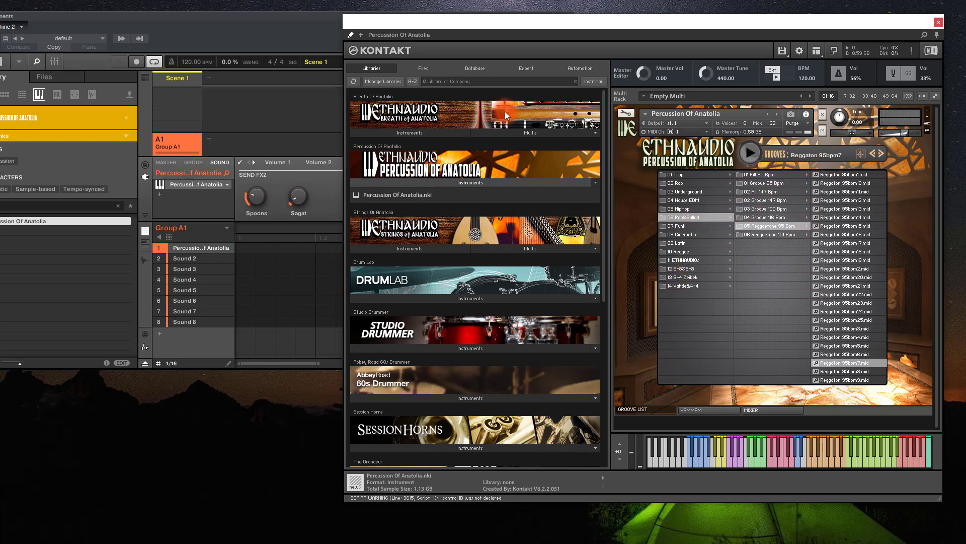
# Step: Place the Reggaton 95bpm7 groove in the pattern of Maschine's Percussion of Anatolia sound, and move the Kontakt window aside
pyautogui.click(207, 246)
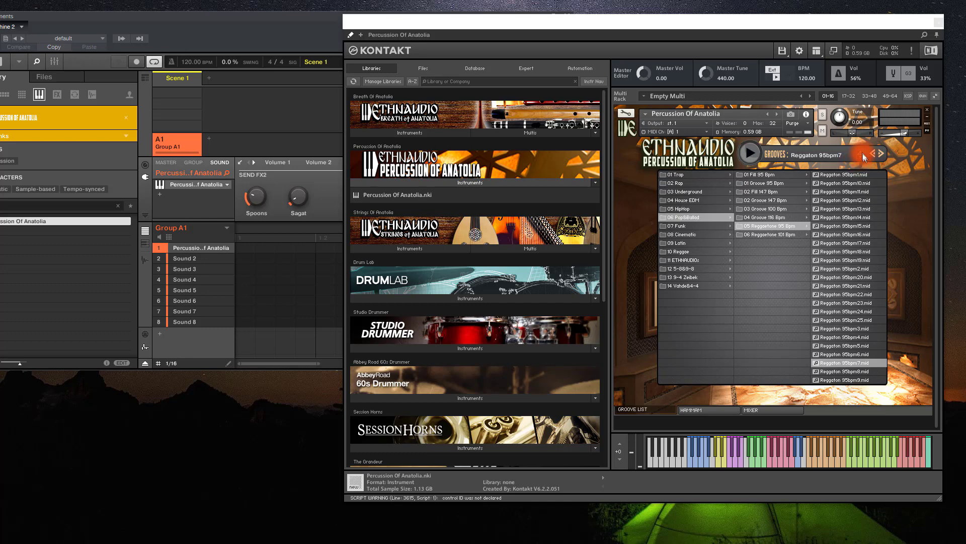
pyautogui.moveTo(859, 153); pyautogui.dragTo(243, 258)
pyautogui.moveTo(399, 21); pyautogui.dragTo(130, 398)
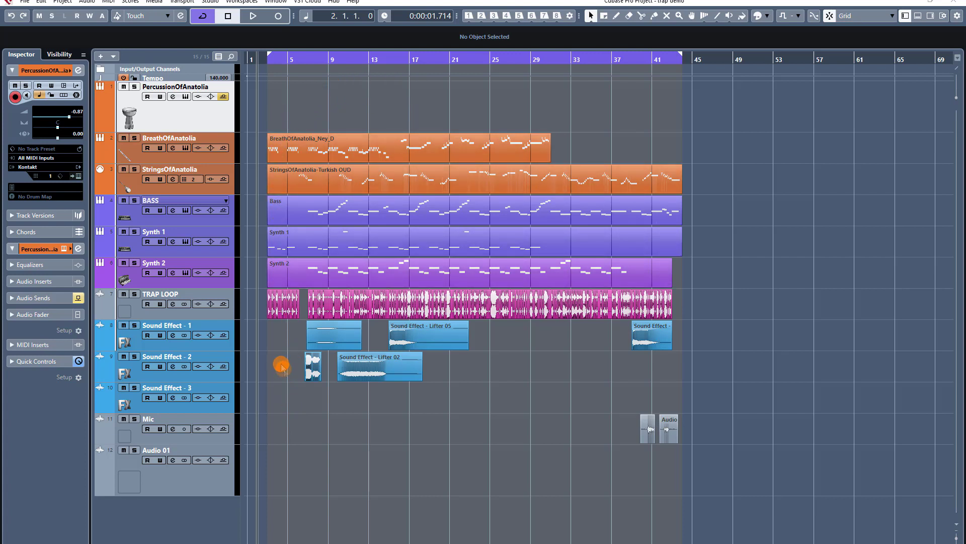
# Step: In Cubase, open the PercussionOfAnatolia track's Kontakt instrument beside the track list, and play part of the project before stopping it
pyautogui.click(186, 97)
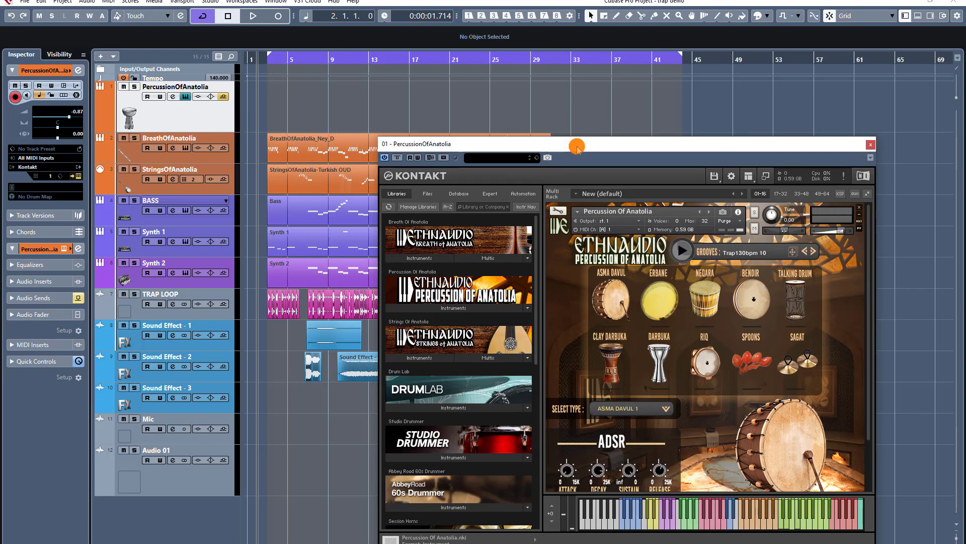
pyautogui.moveTo(577, 148); pyautogui.dragTo(573, 147)
pyautogui.moveTo(463, 142); pyautogui.dragTo(466, 131)
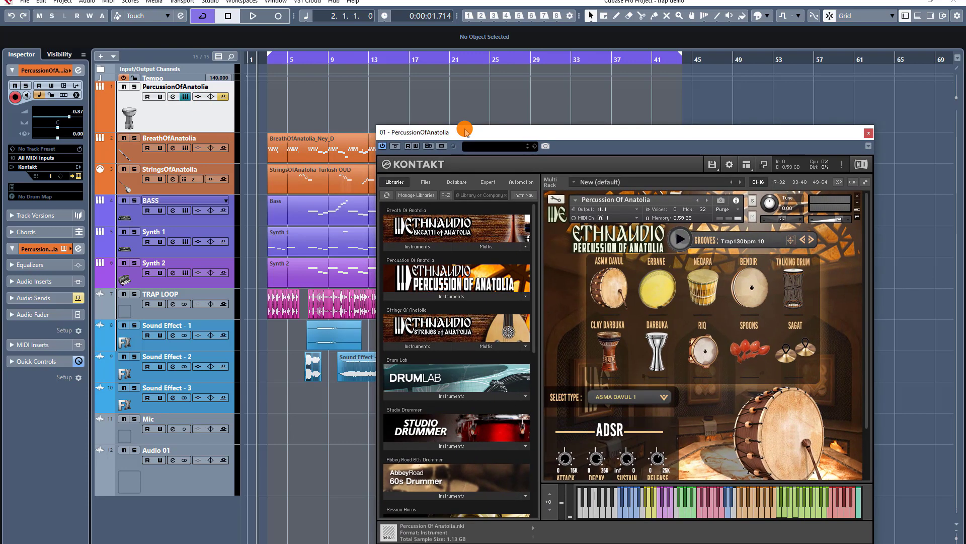
pyautogui.click(761, 281)
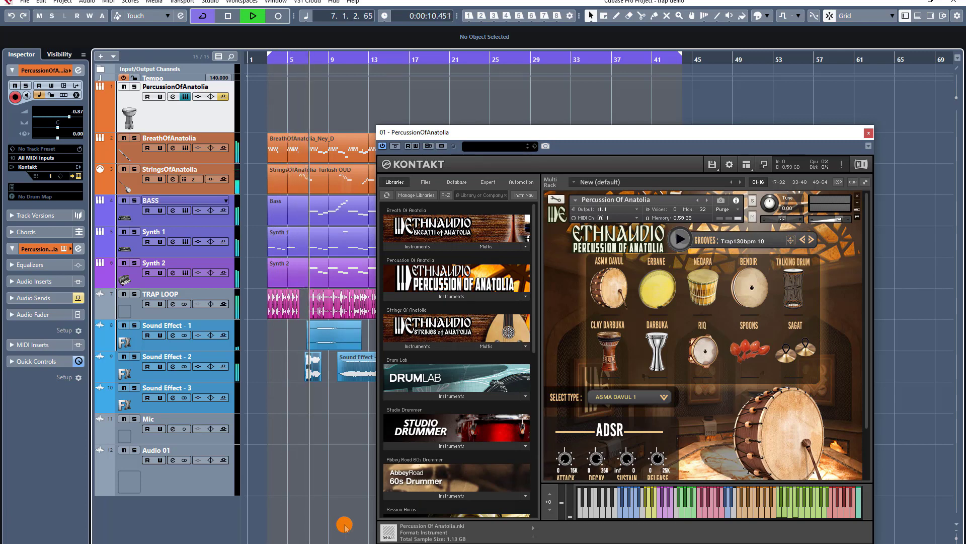
pyautogui.press('space')
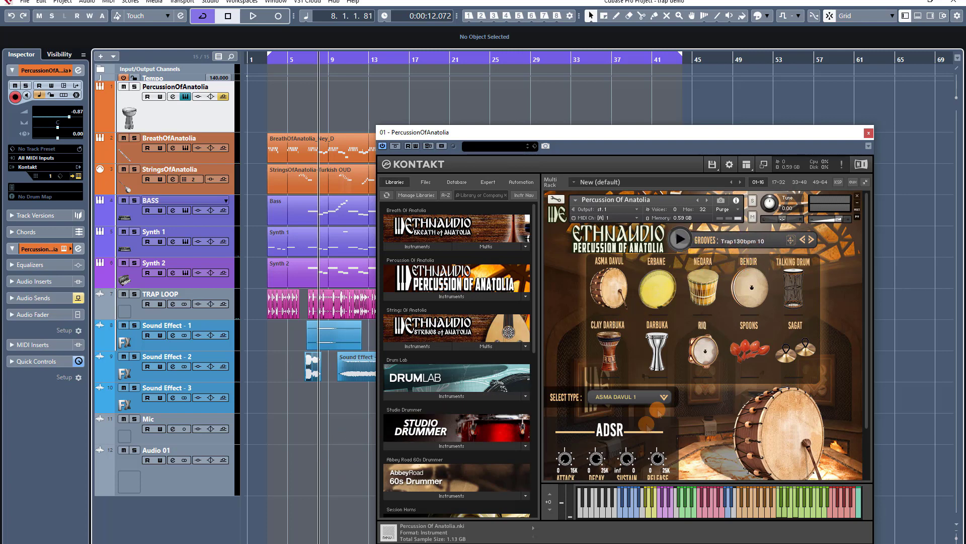
# Step: Open the instrument's groove list at 01 Trap, 04 Groove 140bpm, and place Trap140bpm01 on the PercussionOfAnatolia track at bar 3
pyautogui.scroll(-2, 671, 397)
pyautogui.scroll(-2, 671, 397)
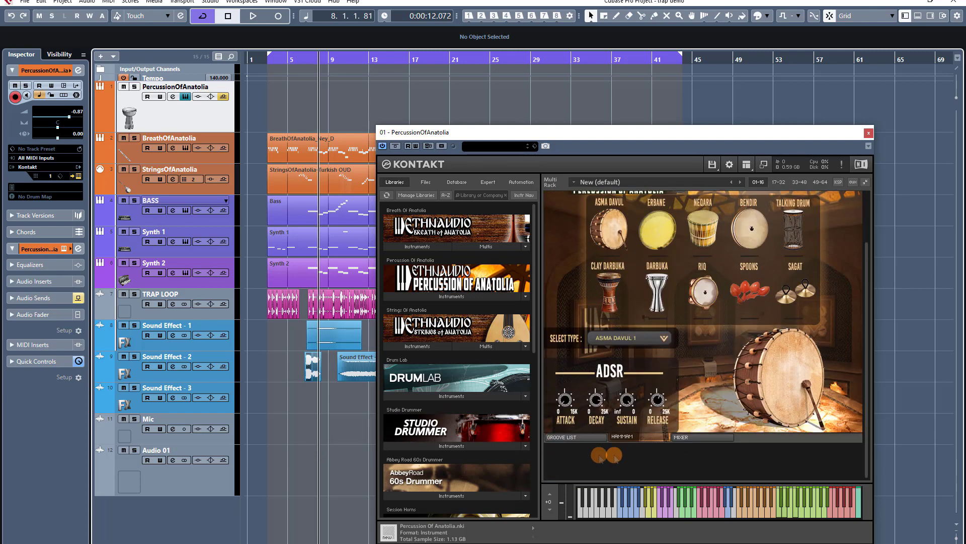
pyautogui.click(557, 436)
pyautogui.scroll(3, 739, 381)
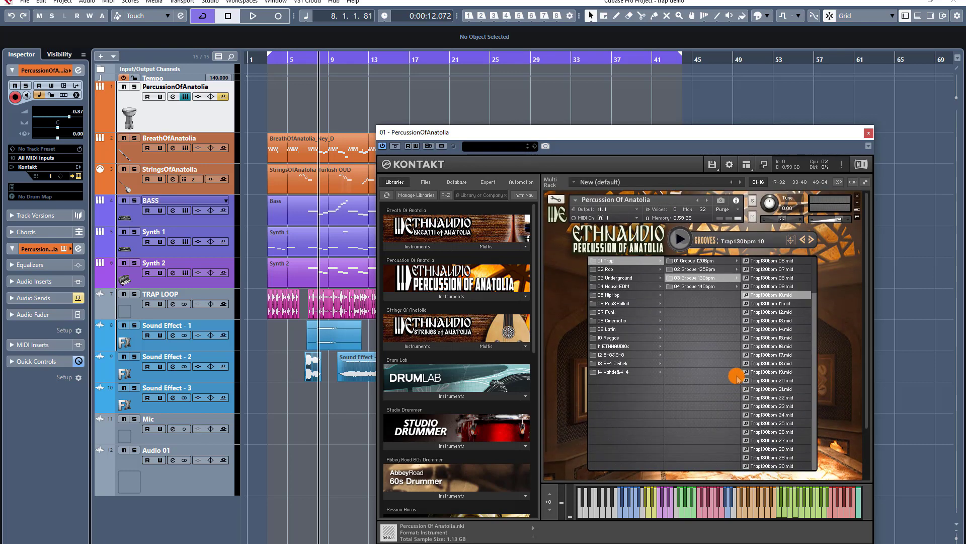
pyautogui.click(702, 286)
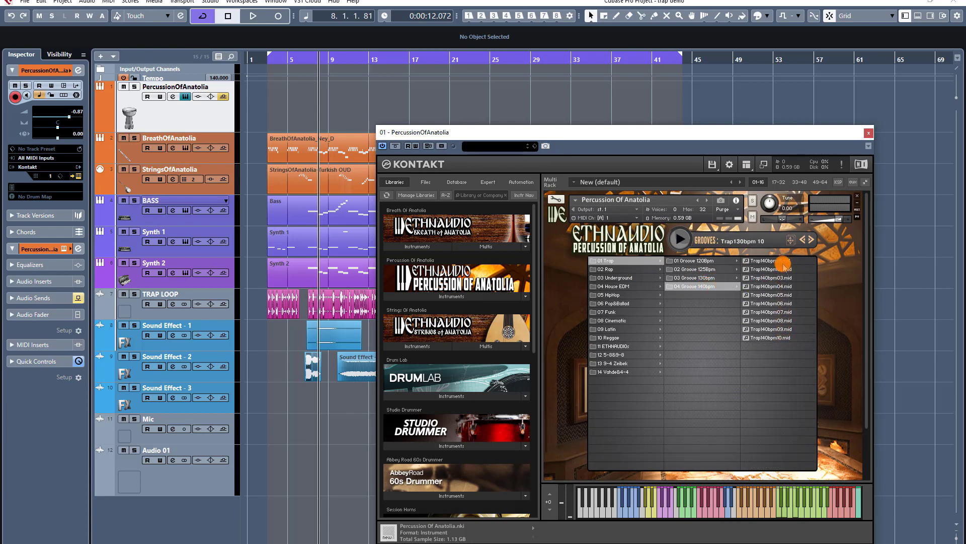
pyautogui.click(782, 261)
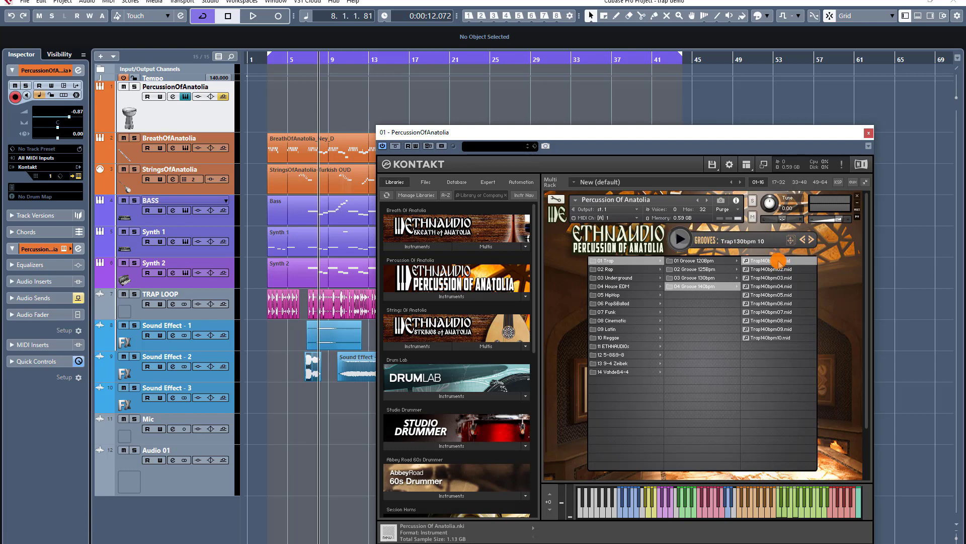
pyautogui.moveTo(782, 262); pyautogui.dragTo(268, 105)
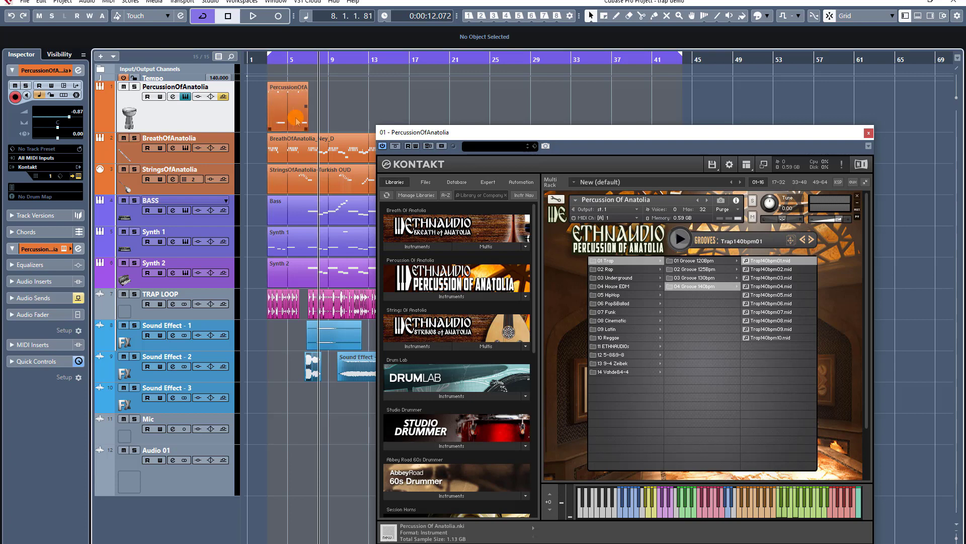
# Step: Place the Trap140bpm02 and Trap140bpm03 grooves end to end after the first clip on the PercussionOfAnatolia track
pyautogui.click(756, 269)
pyautogui.moveTo(498, 142); pyautogui.dragTo(308, 108)
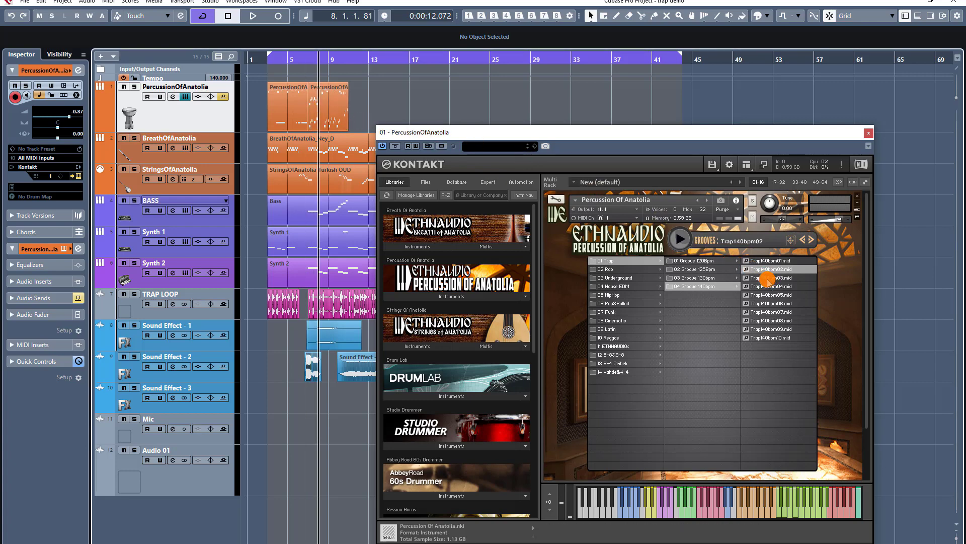
pyautogui.click(767, 277)
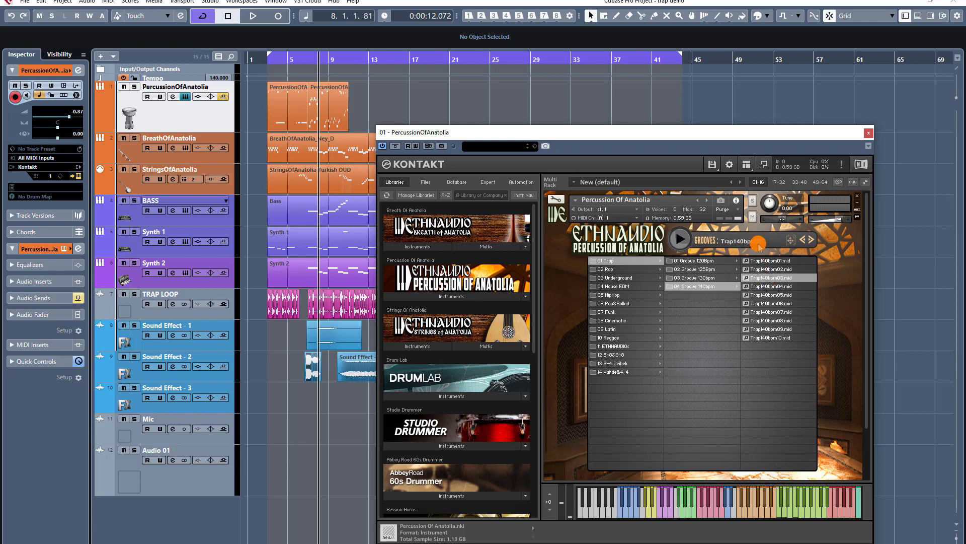
pyautogui.moveTo(759, 246); pyautogui.dragTo(351, 115)
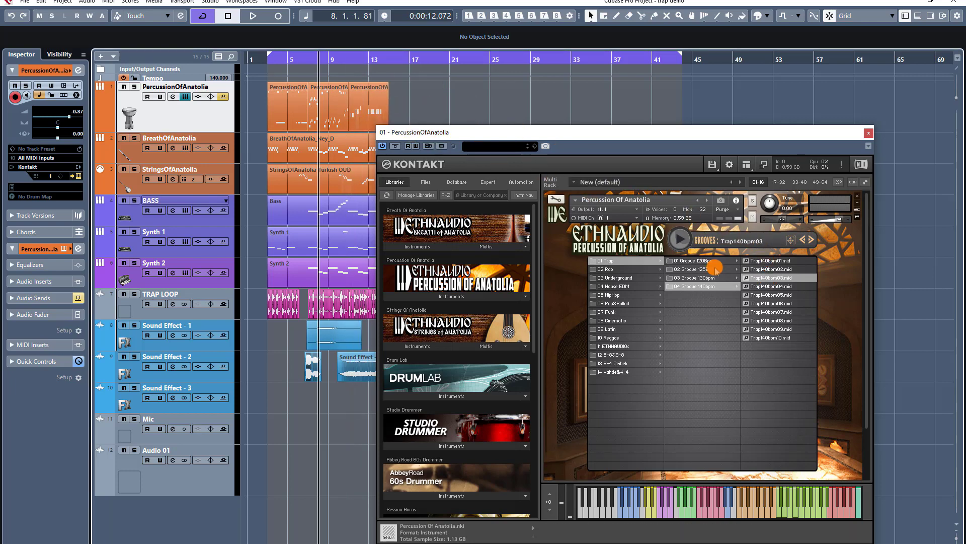
# Step: Add the remaining 140 bpm trap grooves up to Trap140bpm10 end to end on the PercussionOfAnatolia track, and close the Kontakt window
pyautogui.click(760, 286)
pyautogui.moveTo(740, 244); pyautogui.dragTo(395, 110)
pyautogui.click(770, 337)
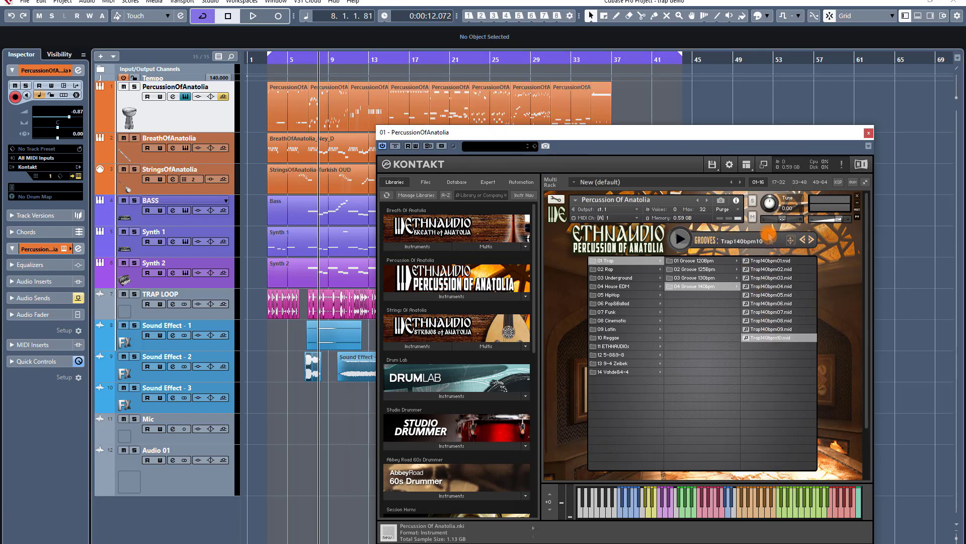
pyautogui.moveTo(757, 243); pyautogui.dragTo(613, 103)
pyautogui.click(257, 75)
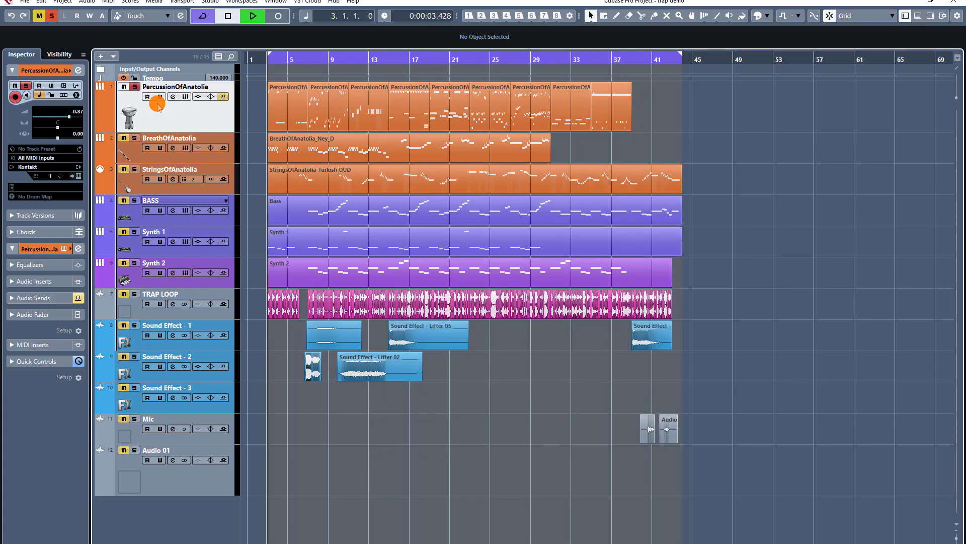
# Step: Play the arrangement from bar 3 to hear the percussion grooves alone and with the other tracks
pyautogui.click(268, 59)
pyautogui.click(320, 270)
pyautogui.click(337, 343)
pyautogui.click(342, 362)
pyautogui.press('space')
pyautogui.moveTo(340, 244); pyautogui.dragTo(339, 187)
pyautogui.click(338, 187)
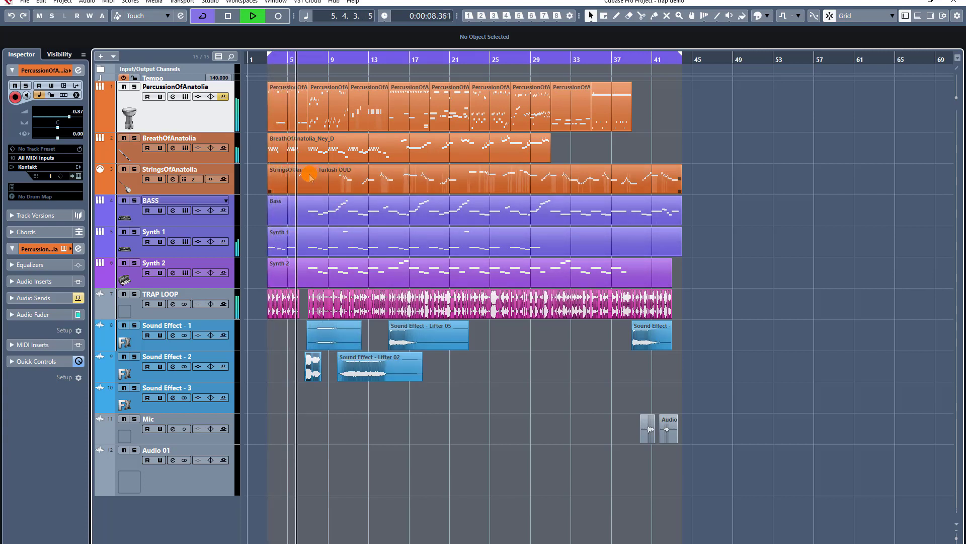
pyautogui.click(321, 153)
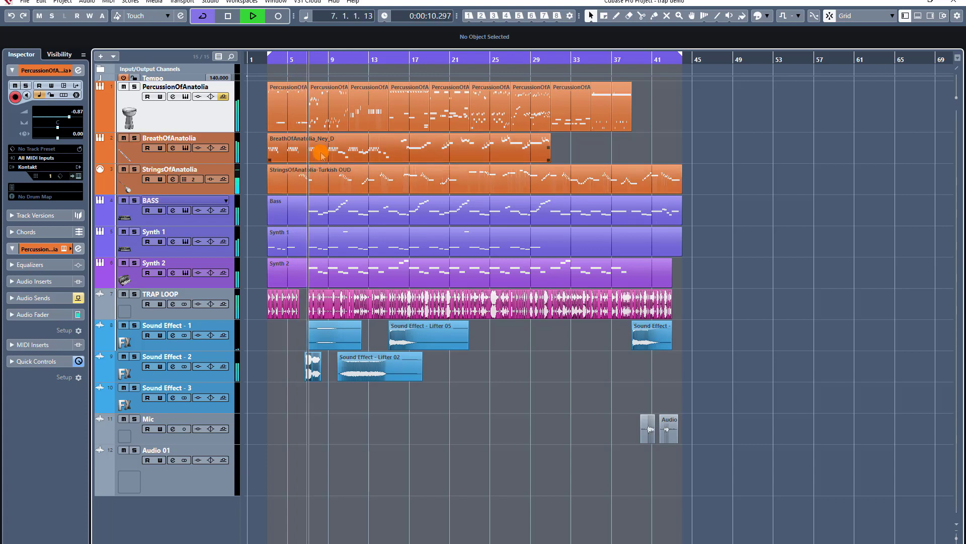
# Step: Solo the PercussionOfAnatolia track for a while during playback, and stop playback after listening to the full mix
pyautogui.click(134, 86)
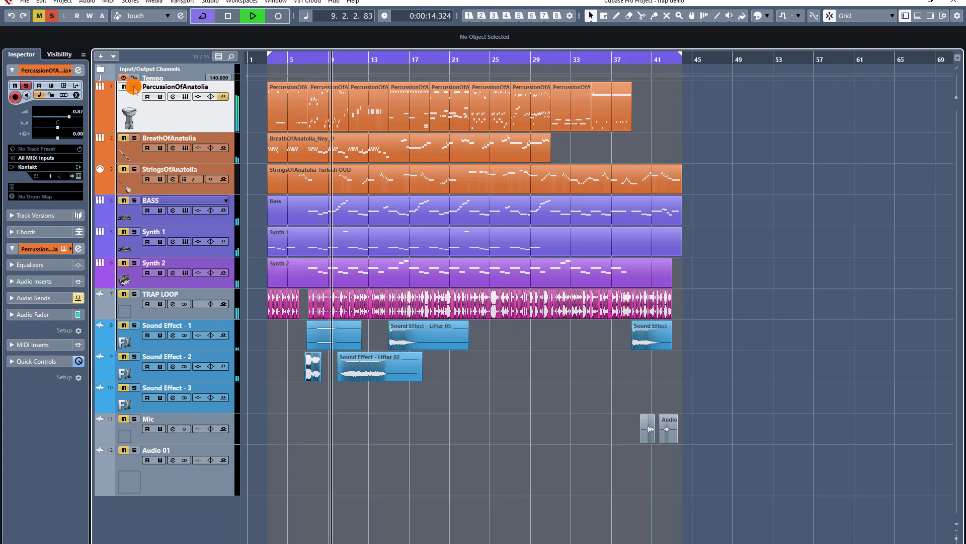
pyautogui.click(134, 86)
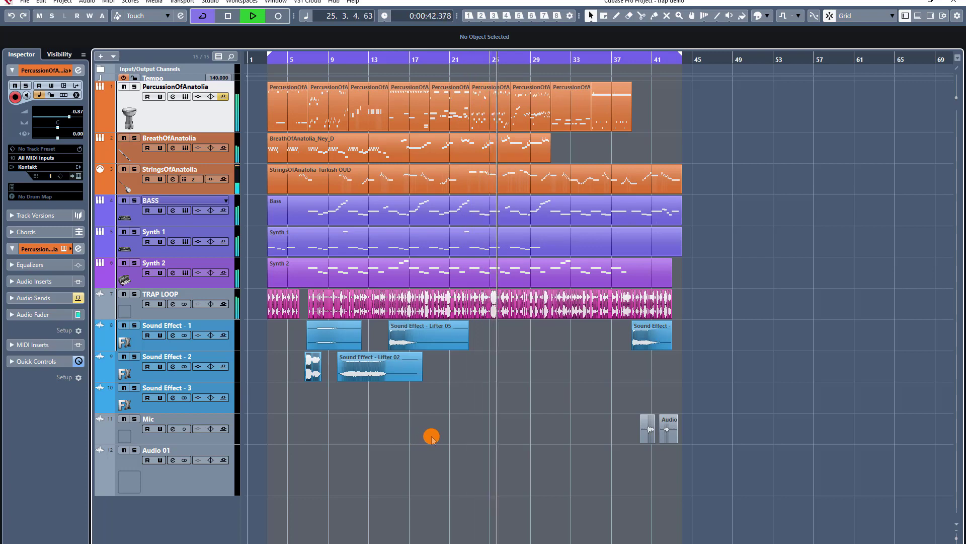
pyautogui.press('space')
# Step: Reopen the PercussionOfAnatolia Kontakt instrument on its Mixer page, and show Kontakt's Outputs section
pyautogui.hotkey('ctrl', 'e')
pyautogui.scroll(-3, 610, 391)
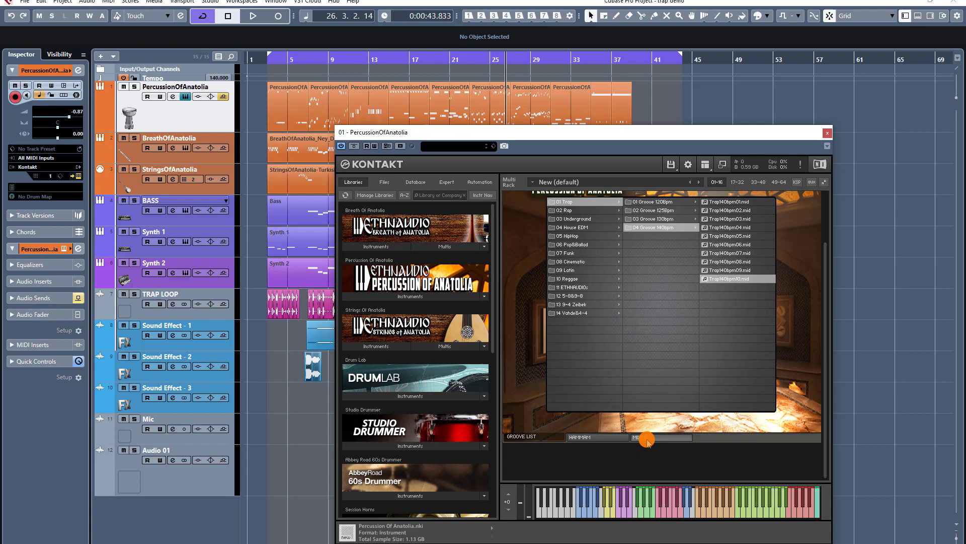
pyautogui.click(647, 437)
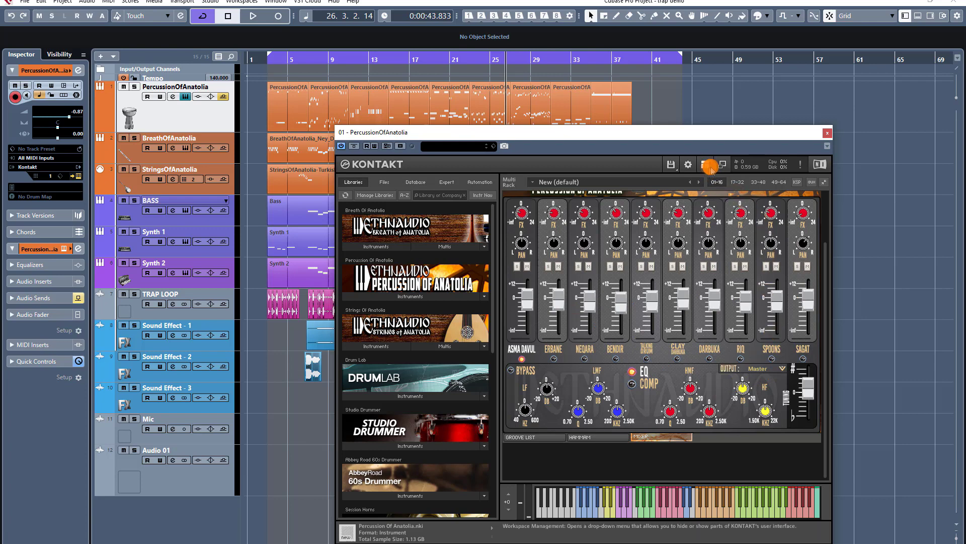
pyautogui.click(705, 165)
pyautogui.click(712, 204)
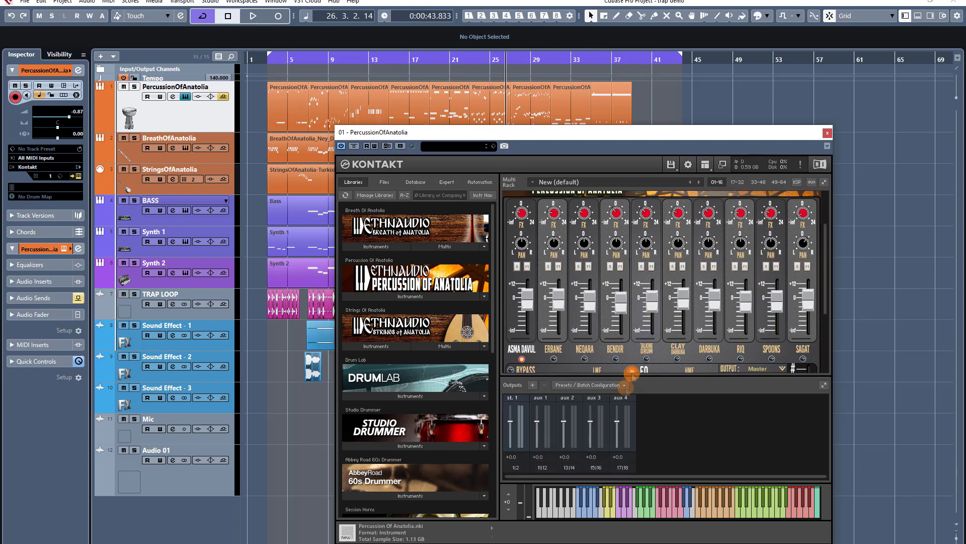
# Step: Create 10 additional Kontakt outputs with 1 channel each, assigned in ascending order from an unassigned host output
pyautogui.click(533, 385)
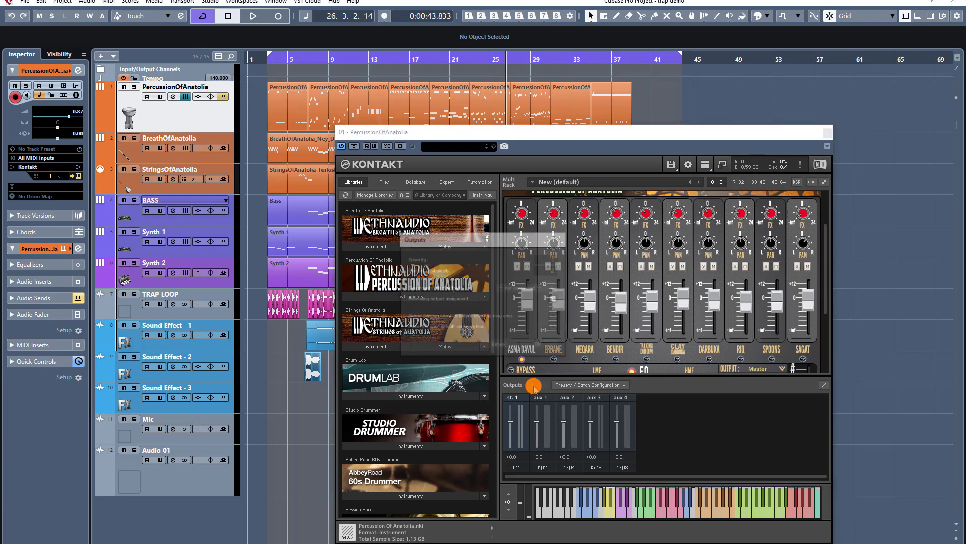
pyautogui.click(561, 260)
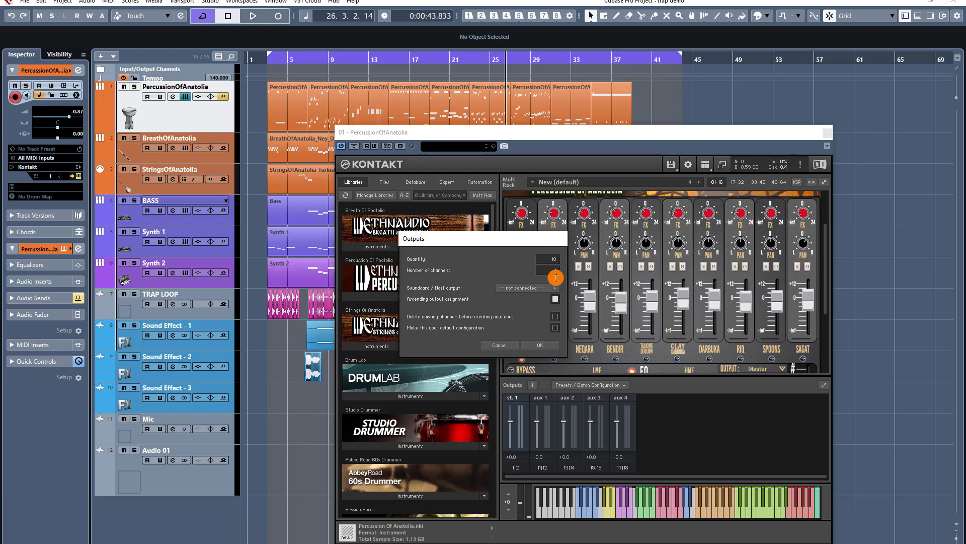
pyautogui.click(529, 288)
pyautogui.scroll(-2, 524, 340)
pyautogui.click(525, 340)
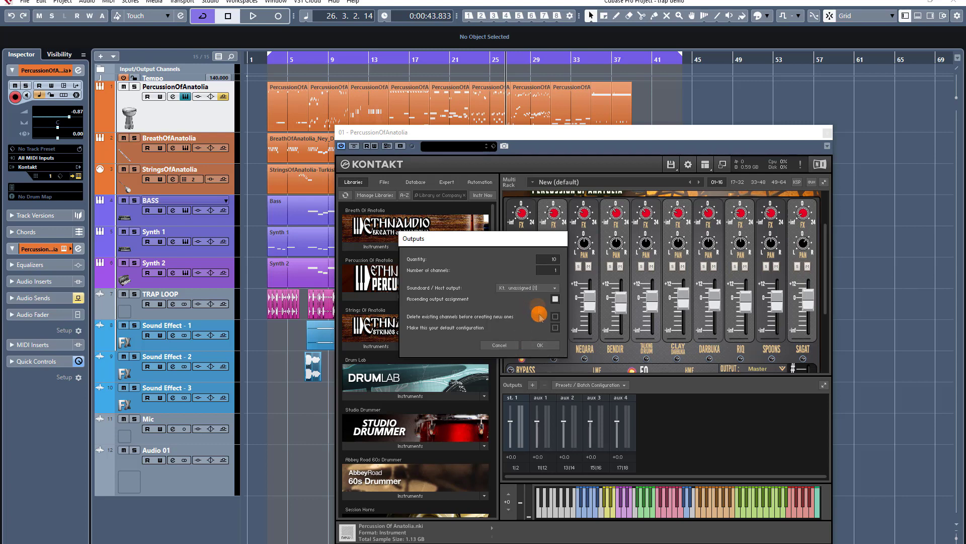
pyautogui.click(546, 345)
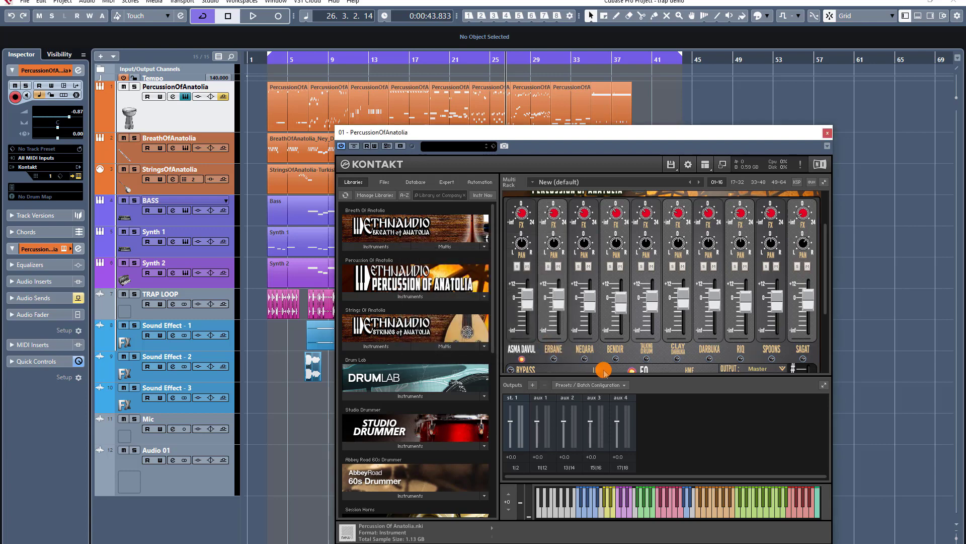
pyautogui.moveTo(649, 479); pyautogui.dragTo(601, 480)
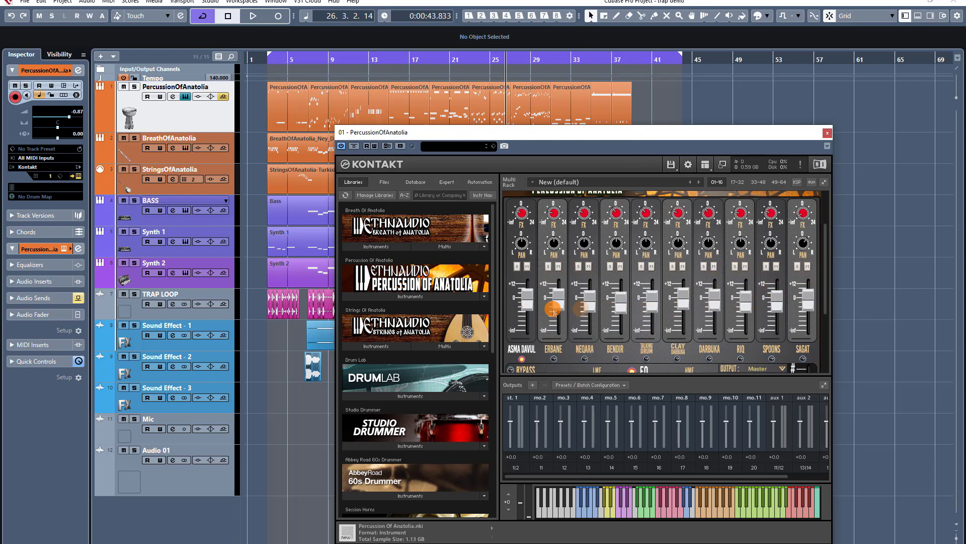
# Step: Return the percussion instrument from its Mixer page to the Groove List page, and close the Kontakt window
pyautogui.scroll(-1, 662, 293)
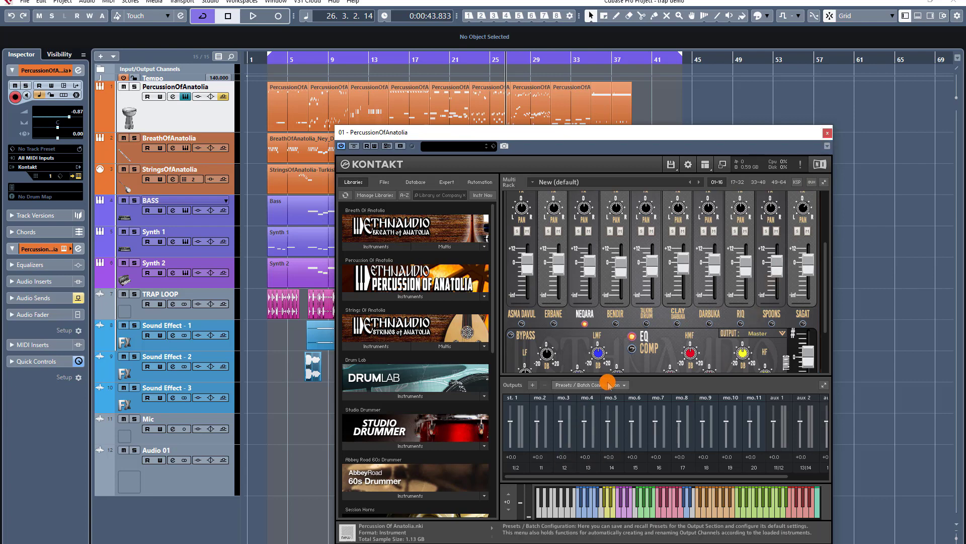
pyautogui.moveTo(825, 258); pyautogui.dragTo(830, 297)
pyautogui.click(542, 330)
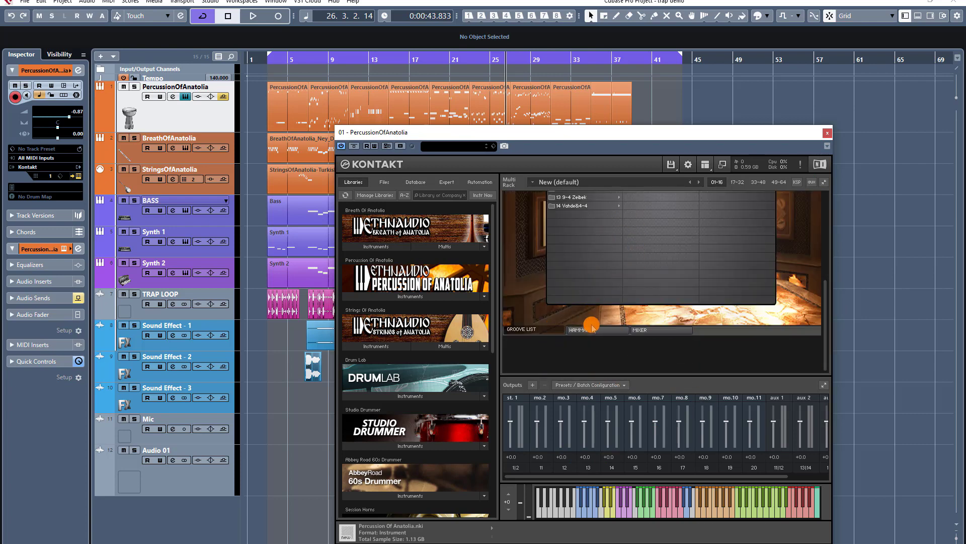
pyautogui.scroll(2, 637, 259)
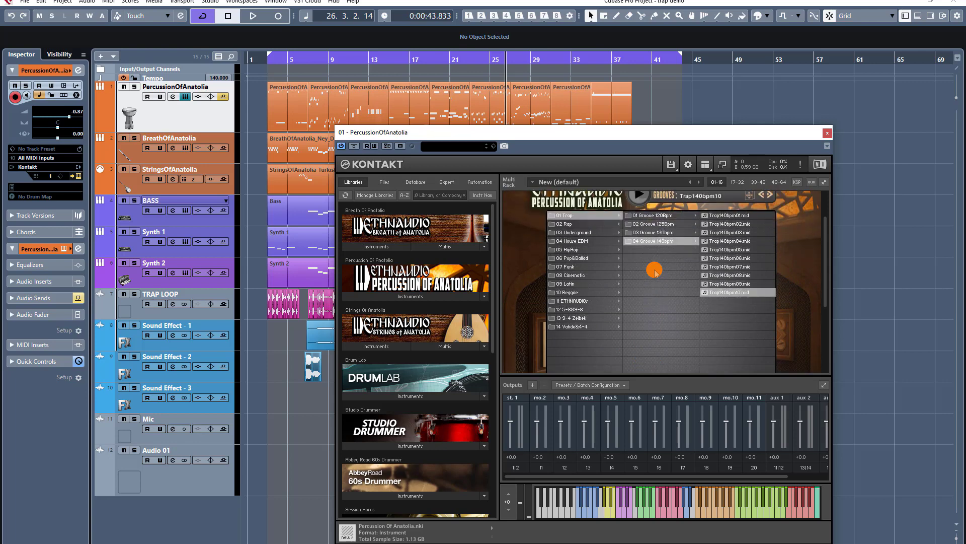
pyautogui.click(829, 132)
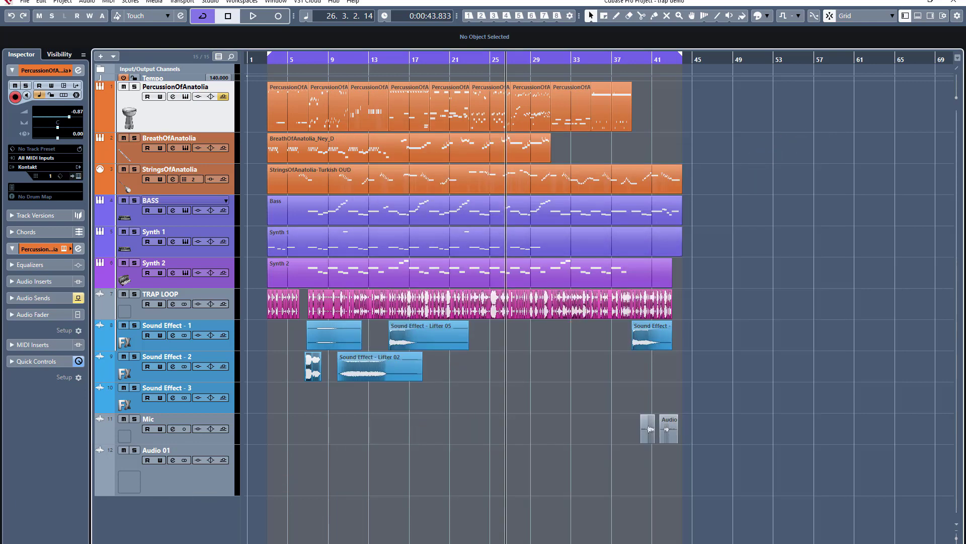